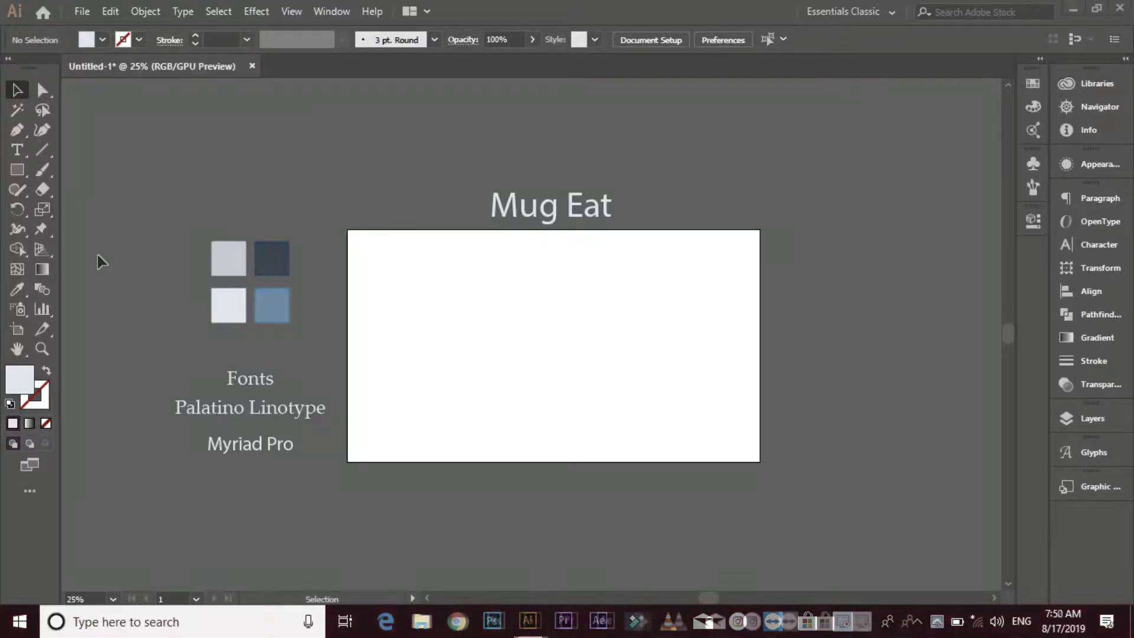
Draw a straight vertical line about 236 px long in the artboard's left half with the Pen tool
click(23, 129)
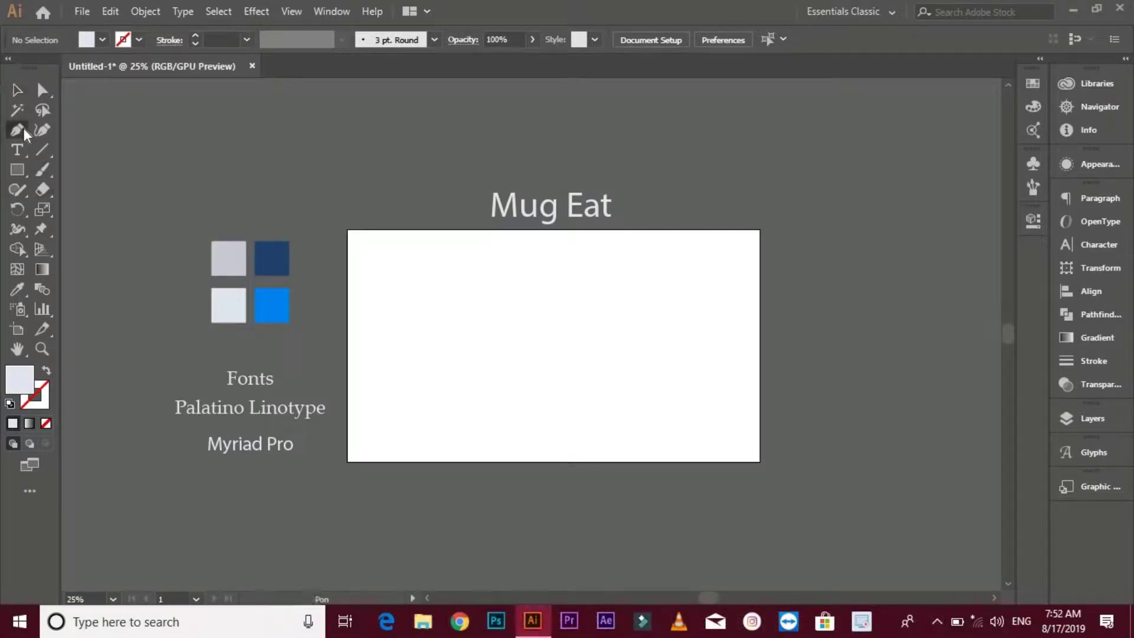
scroll(507, 353, up, 1)
drag(489, 382, 473, 324)
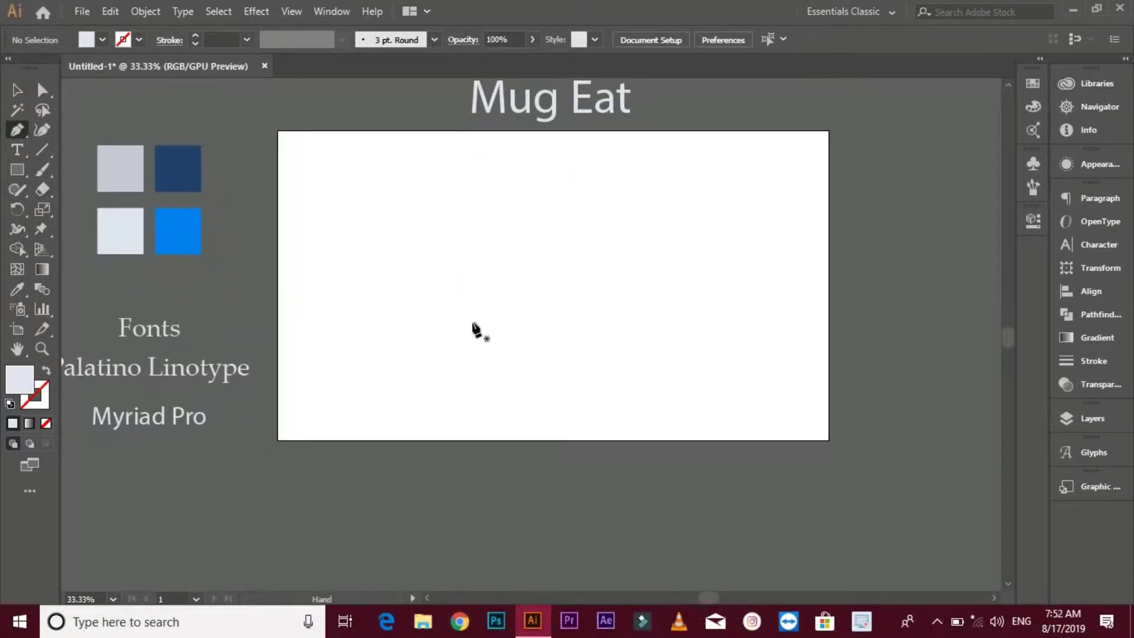
click(440, 255)
click(440, 356)
key(v)
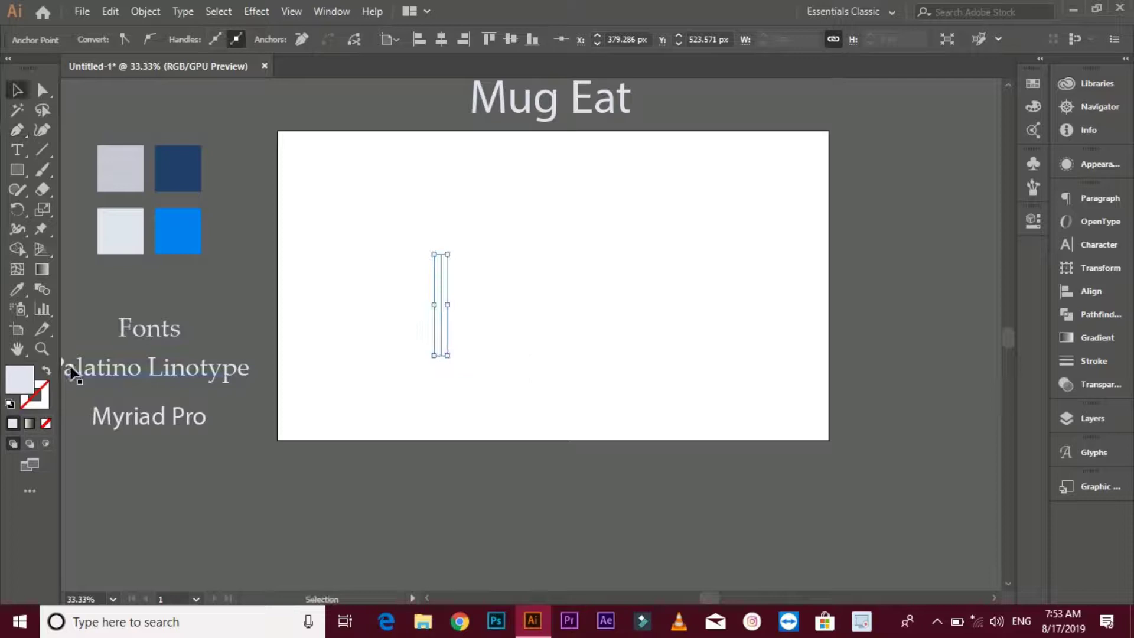
Give the vertical line no fill and a black 20 pt stroke
click(10, 404)
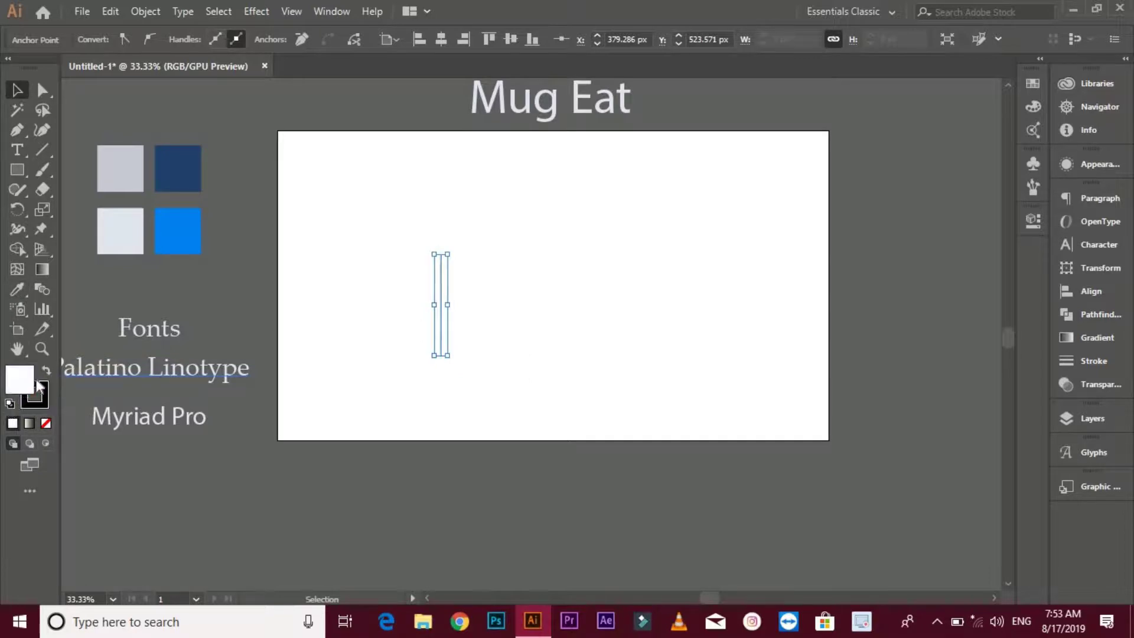
click(46, 423)
click(247, 40)
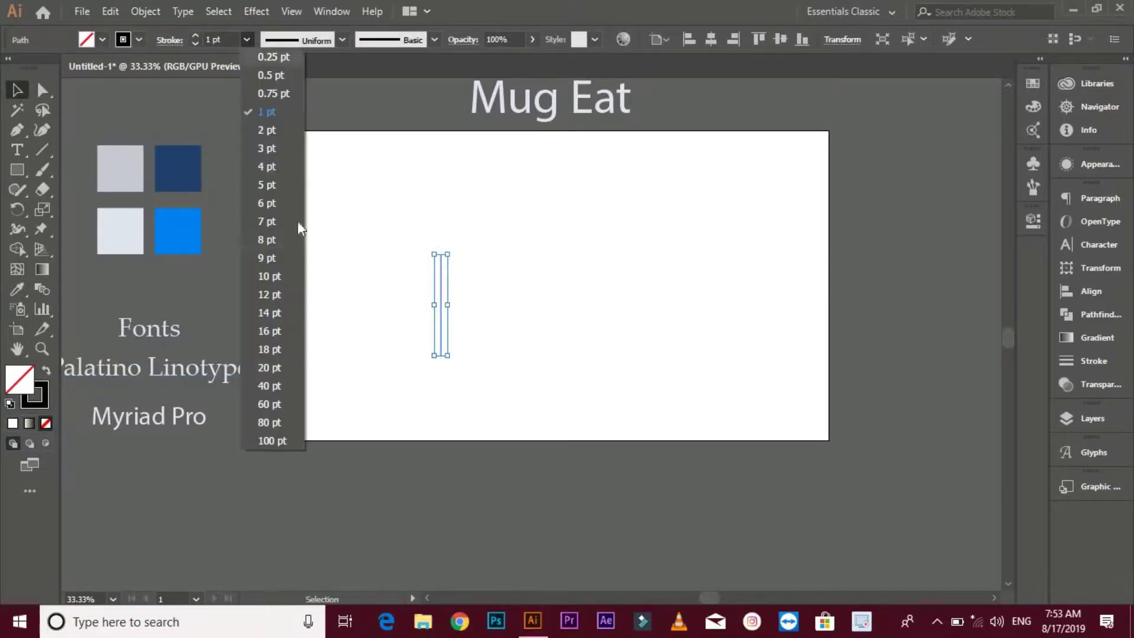
click(272, 348)
Duplicate the vertical line about 251 px to its right at the same height
drag(439, 304, 552, 308)
click(573, 310)
scroll(569, 308, up, 1)
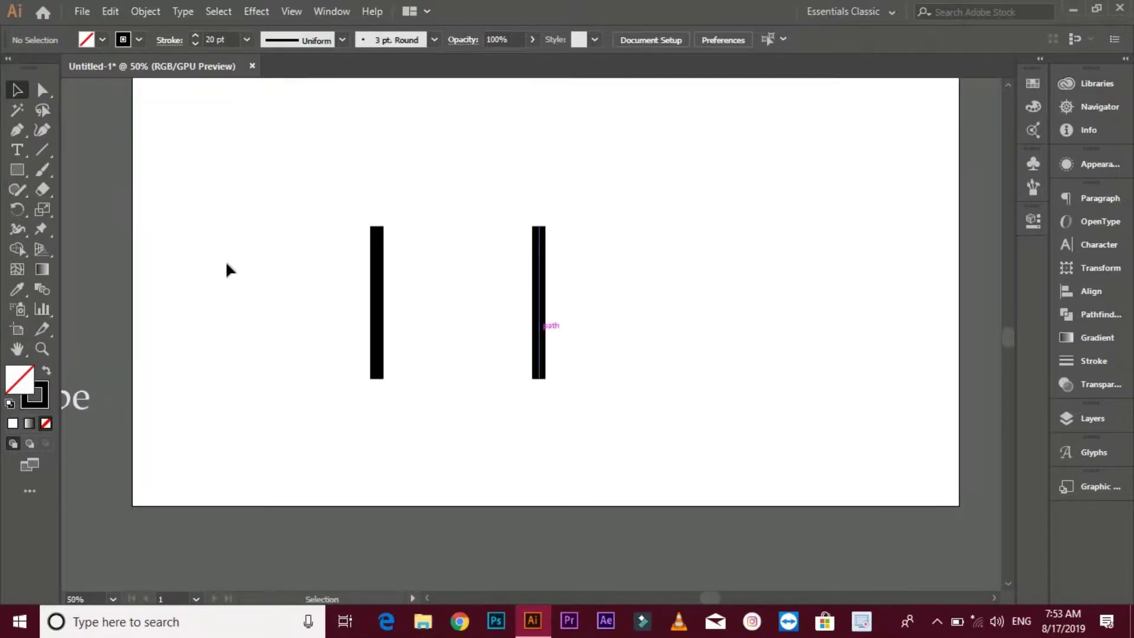
Connect the lower ends of the two vertical lines with a downward-bowed Pen tool curve to form the mug's base
click(22, 131)
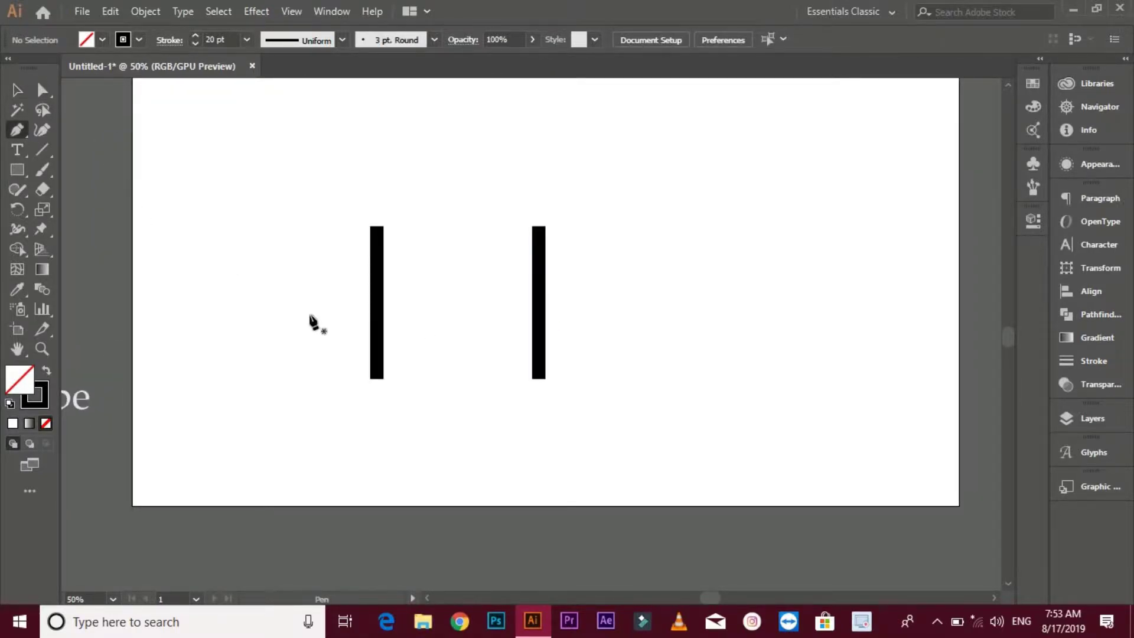
click(376, 379)
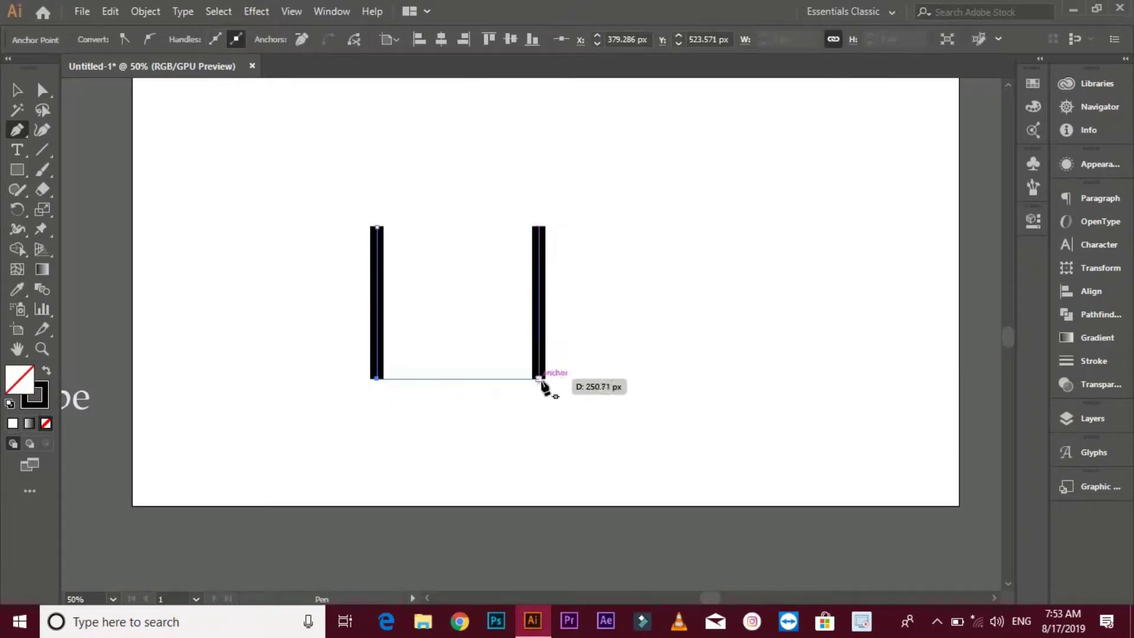
mouse_move(538, 380)
mouse_down()
mouse_move(574, 347)
mouse_move(669, 320)
mouse_move(648, 340)
mouse_up()
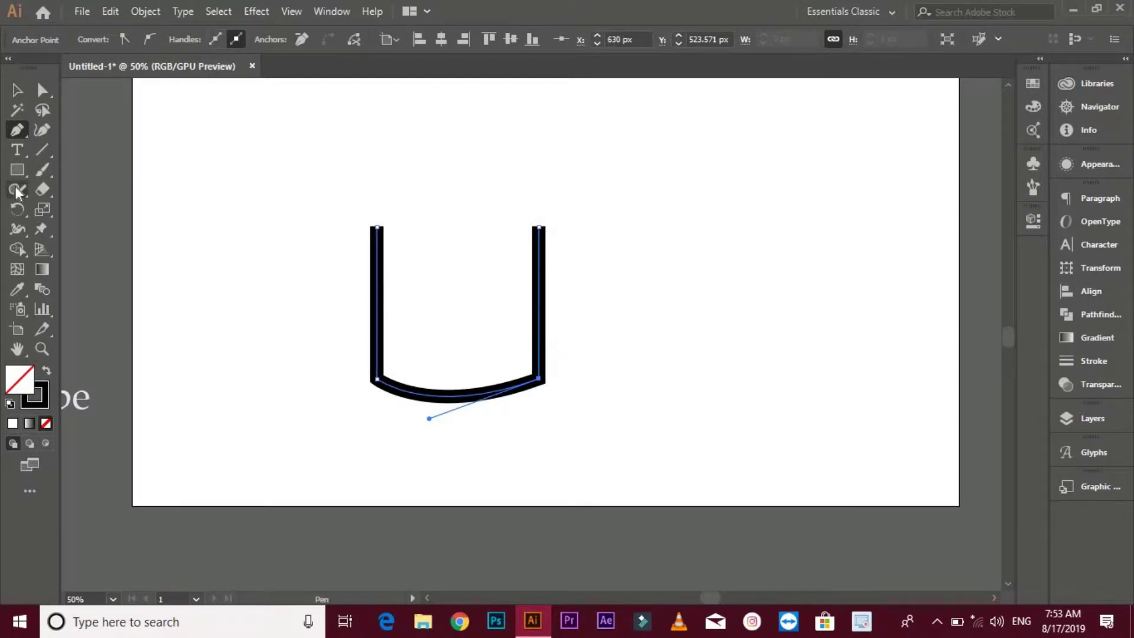
click(17, 90)
click(265, 296)
drag(268, 296, 251, 317)
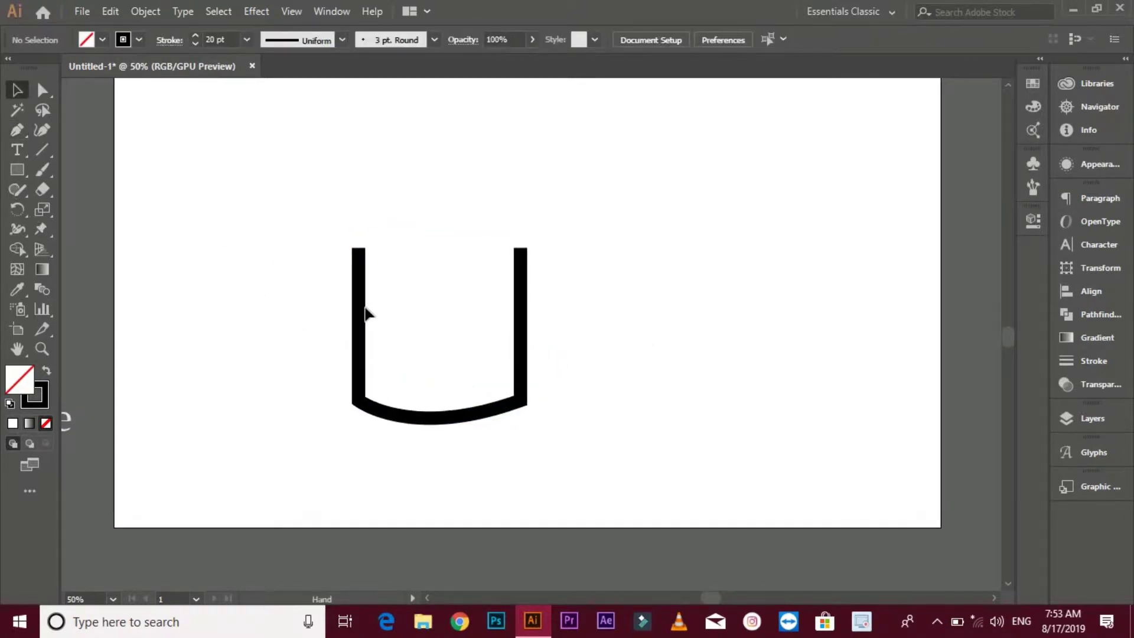
Extend the left line's upper end with a straight segment slanting down inside the mug to about X 505, Y 360 px
click(17, 130)
click(359, 248)
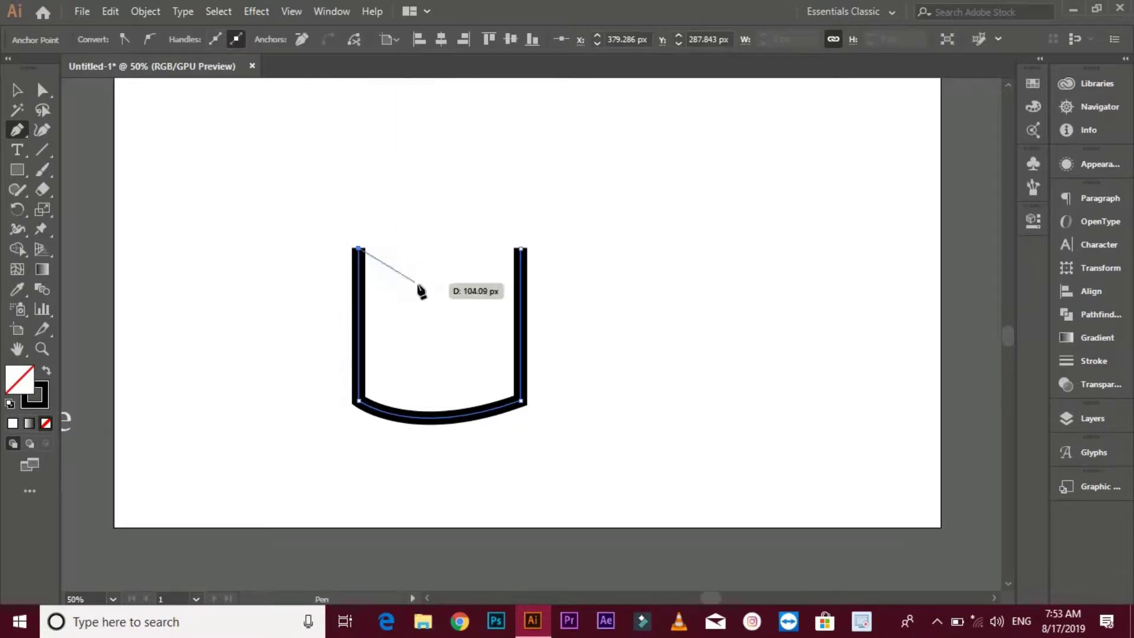
click(440, 293)
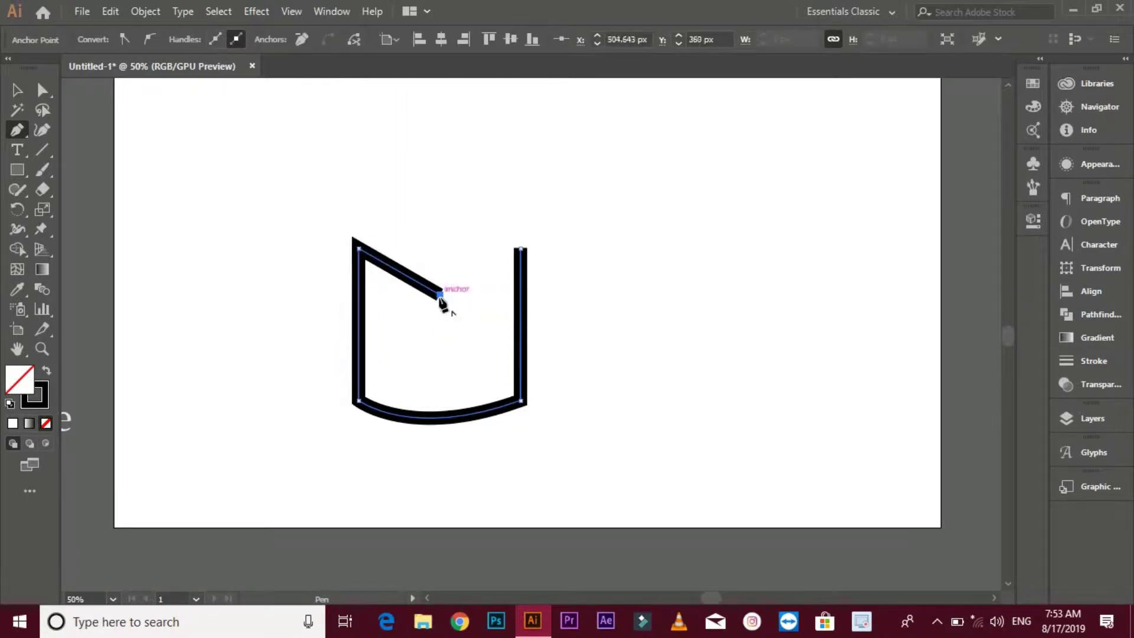
key(v)
click(413, 205)
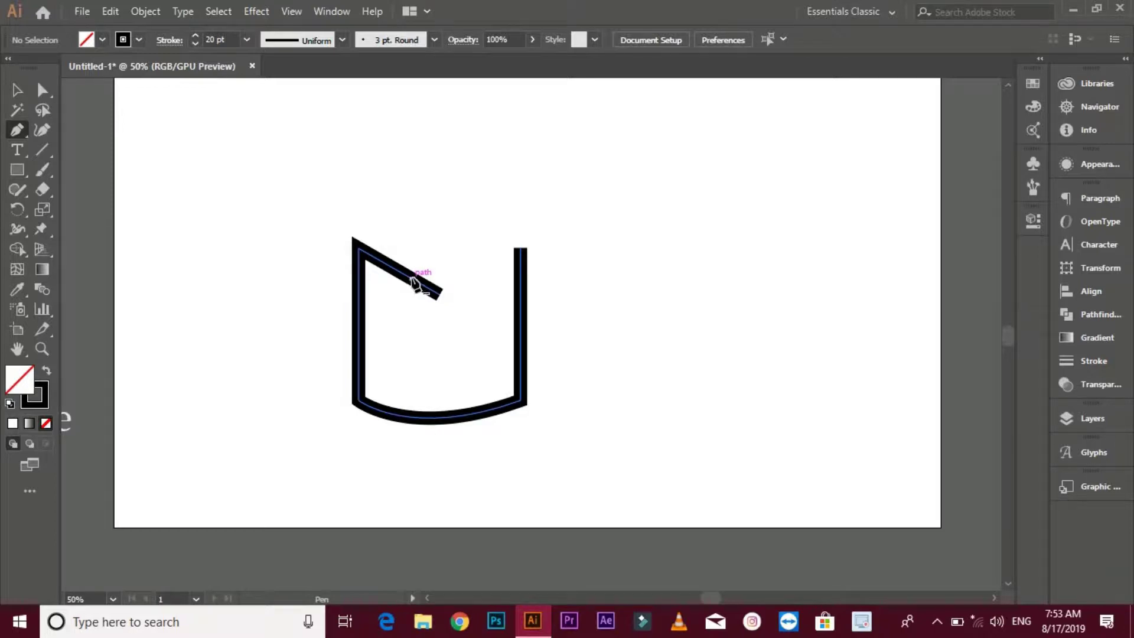
Add an anchor on the slanted segment and join it to the right line's upper end with a straight segment
click(411, 278)
click(521, 247)
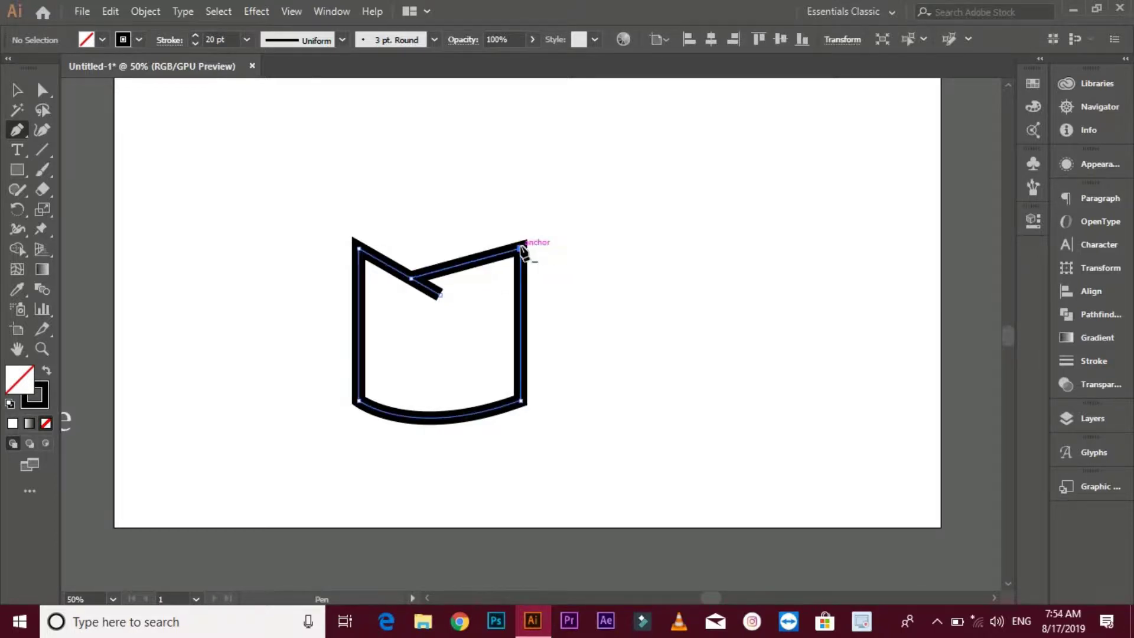
key(v)
click(478, 233)
scroll(481, 233, up, 1)
drag(474, 232, 485, 234)
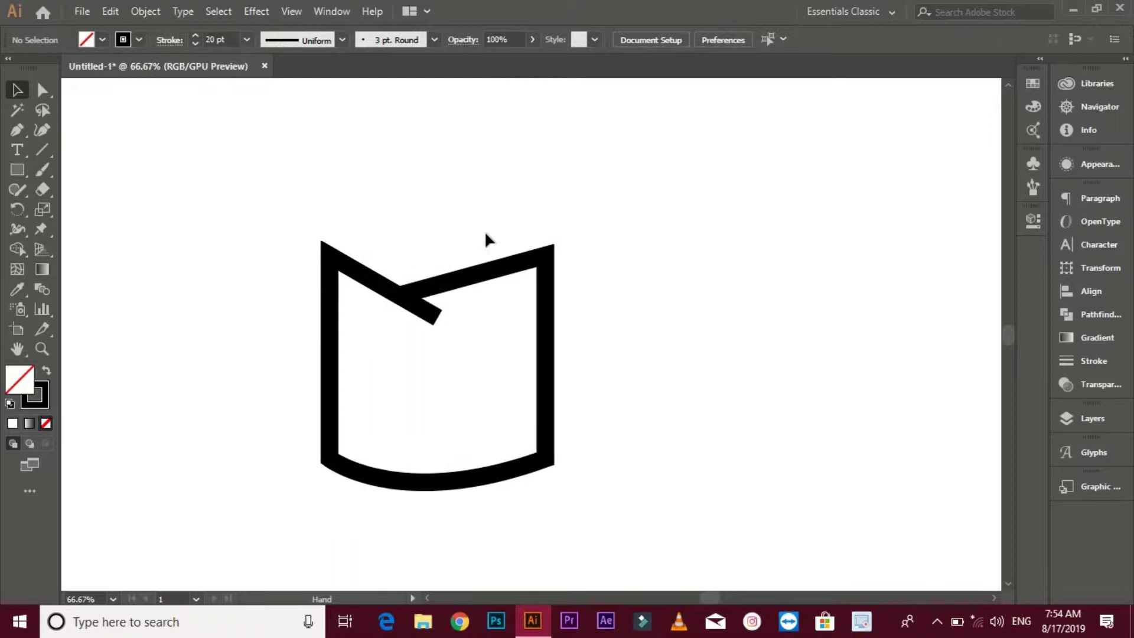
Place a horizontal guide at the outline's upper-left tip and raise the upper-right anchor to Y 285.84 px to match it
key(ctrl+r)
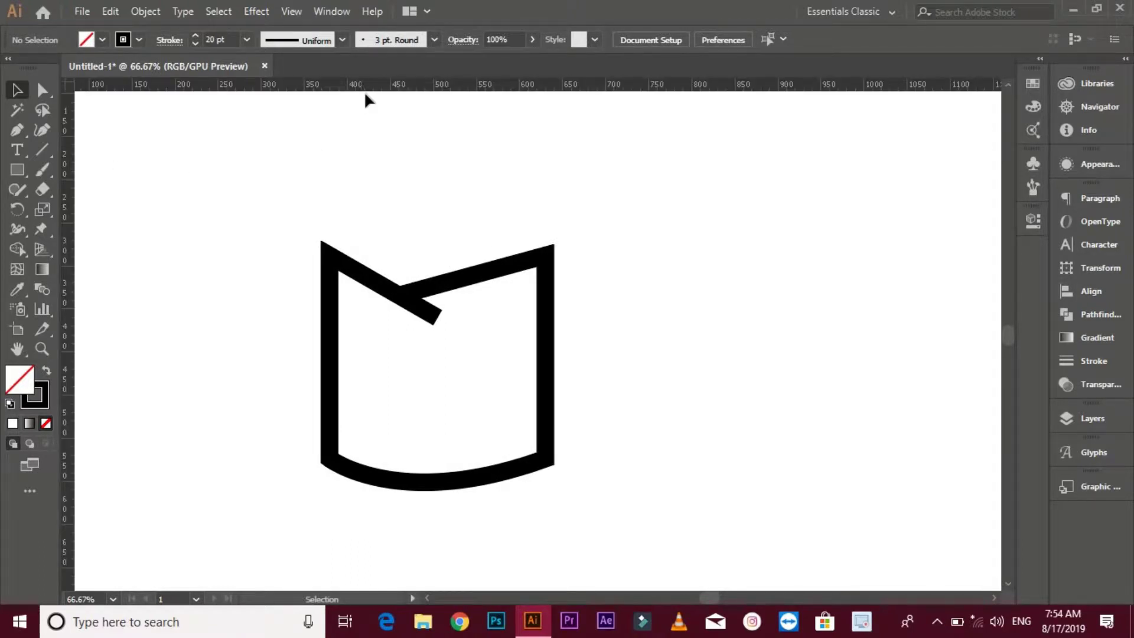
drag(364, 89, 406, 241)
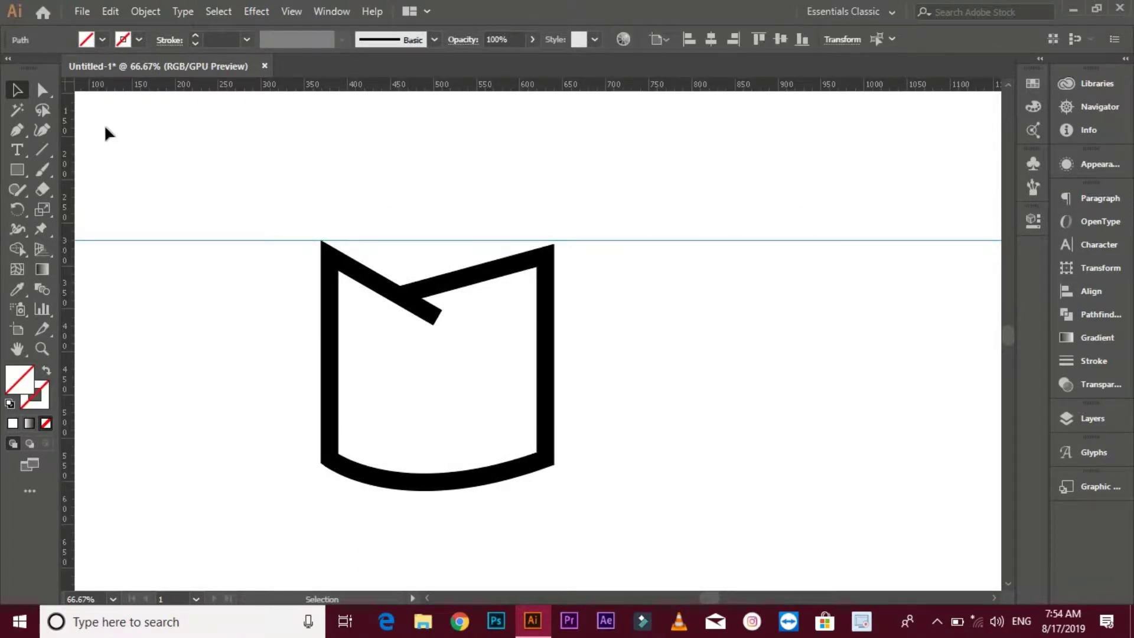
click(42, 89)
scroll(549, 257, up, 1)
click(545, 256)
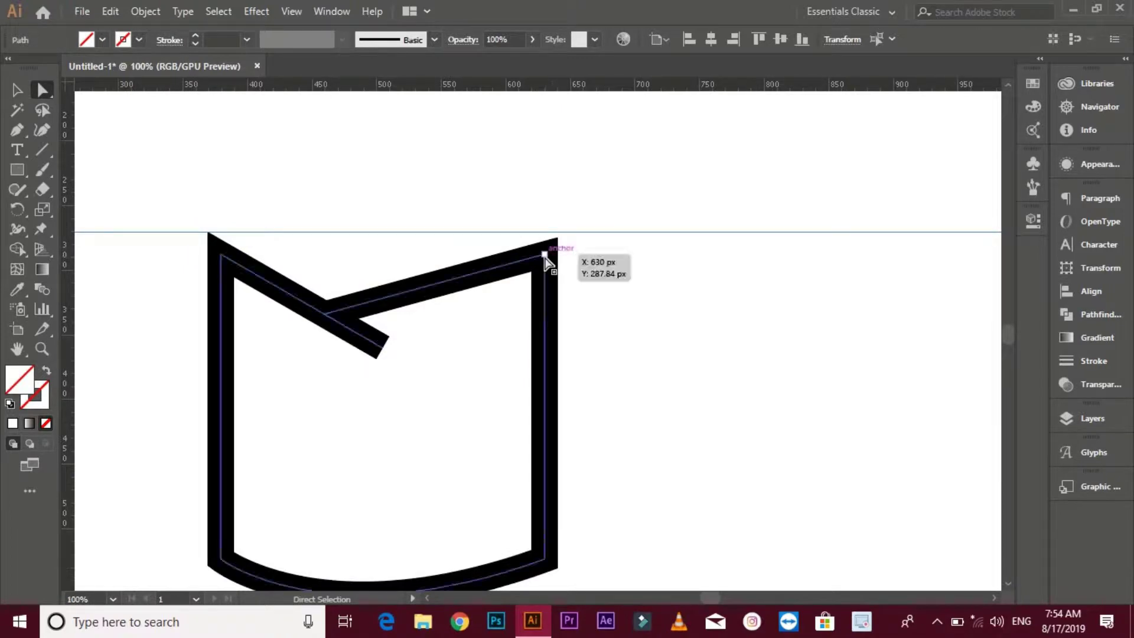
click(631, 298)
scroll(631, 298, down, 1)
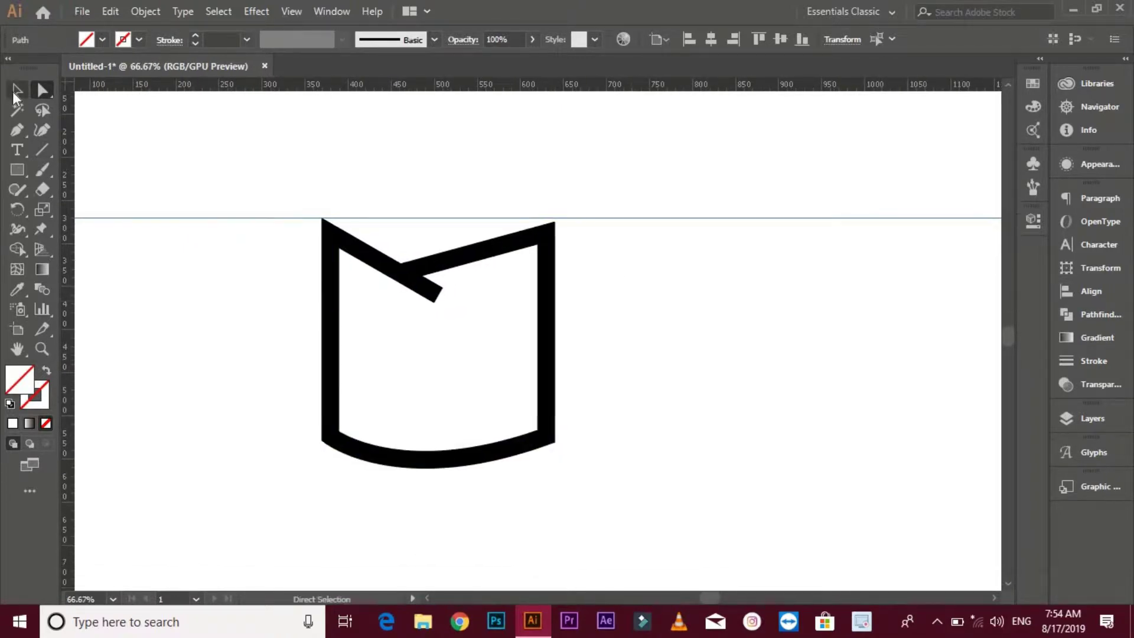
click(545, 233)
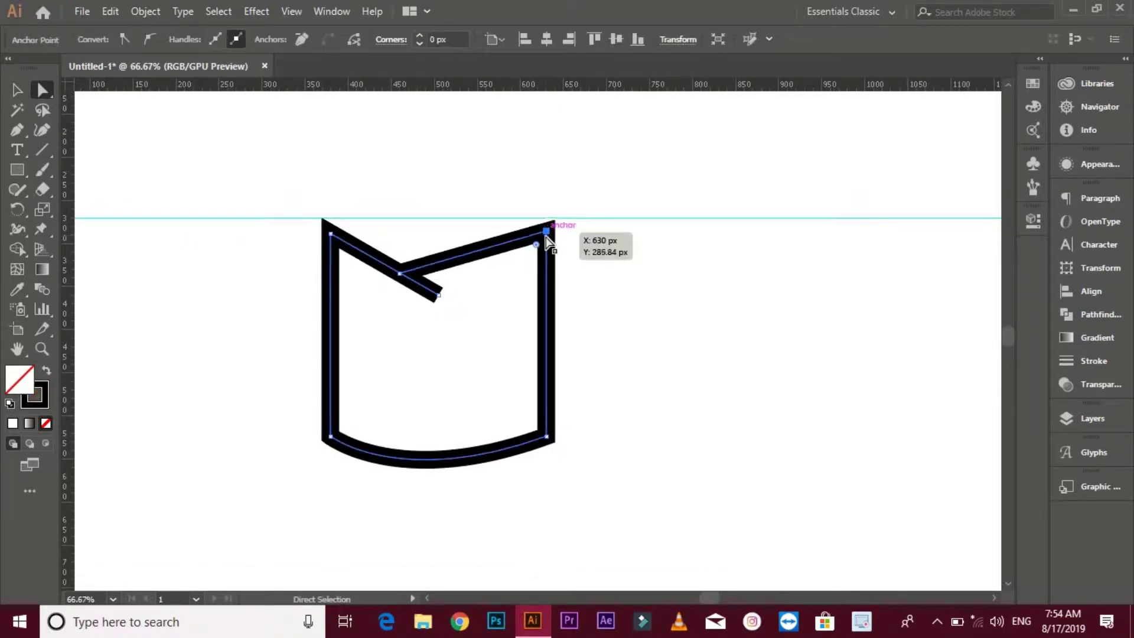
click(620, 284)
scroll(531, 287, down, 1)
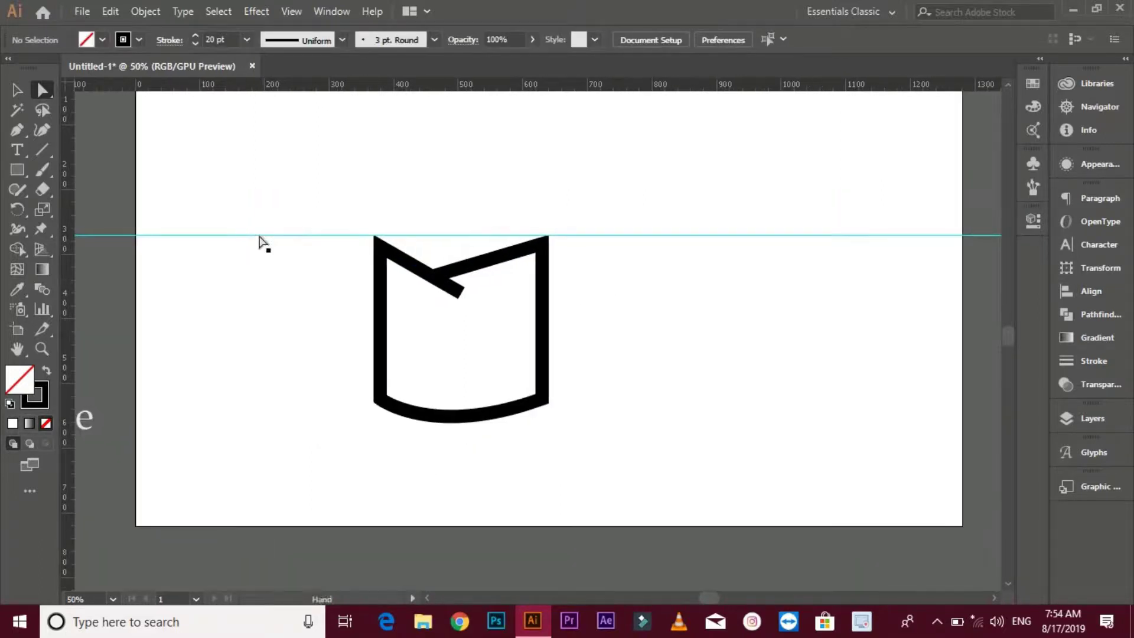
Delete the horizontal guide and give the mug outline the stroke width profile with short pointed ends and a uniform middle
click(14, 90)
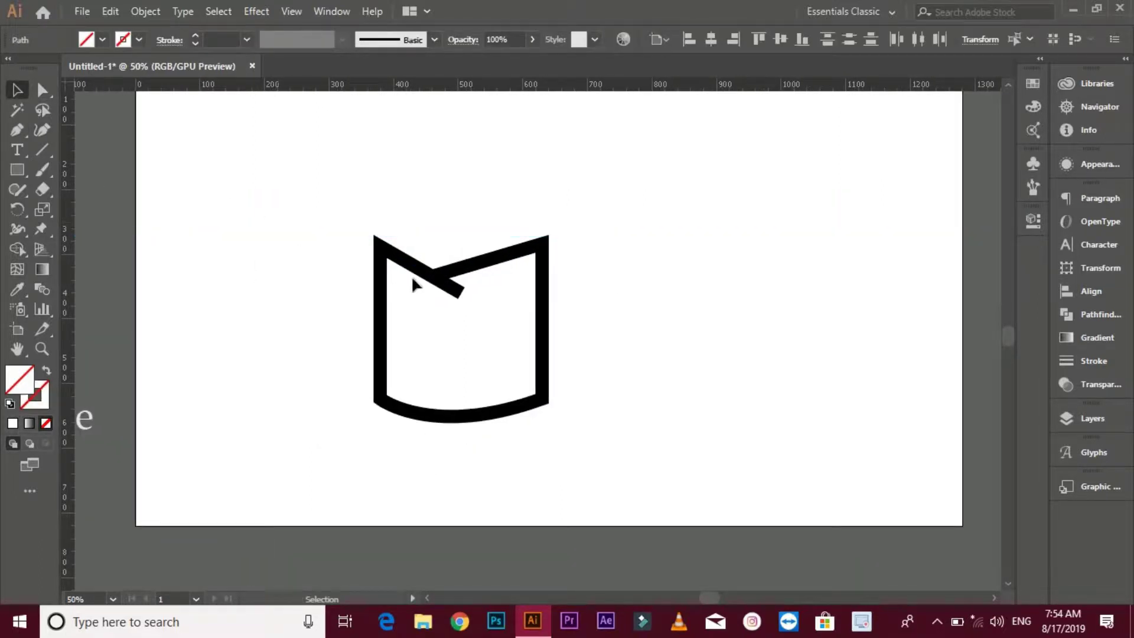
drag(317, 204, 616, 378)
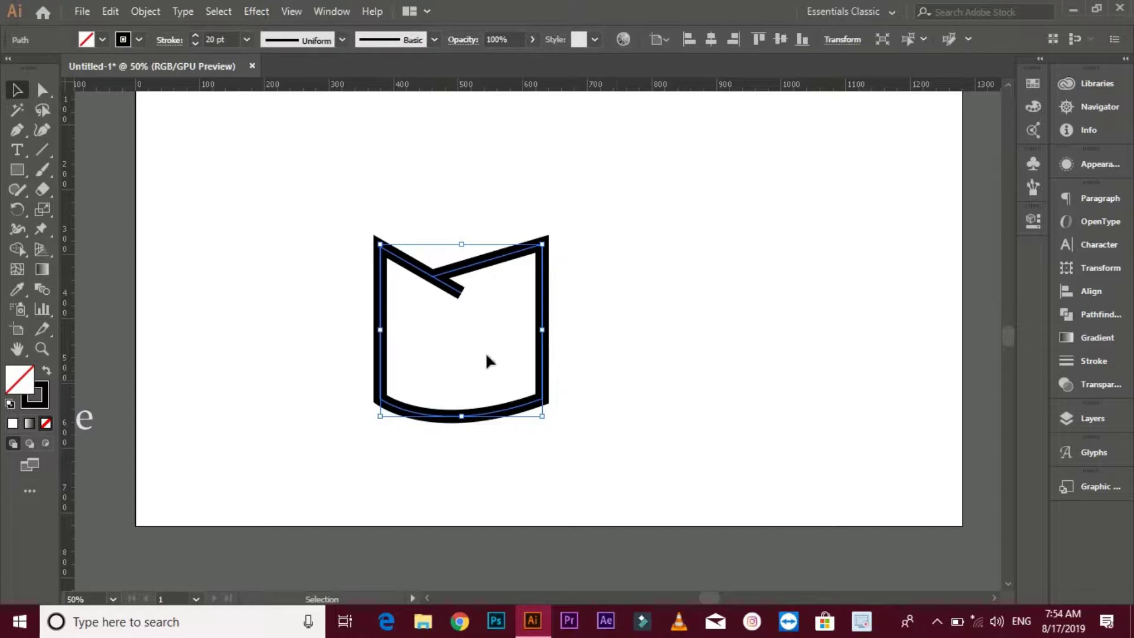
click(313, 41)
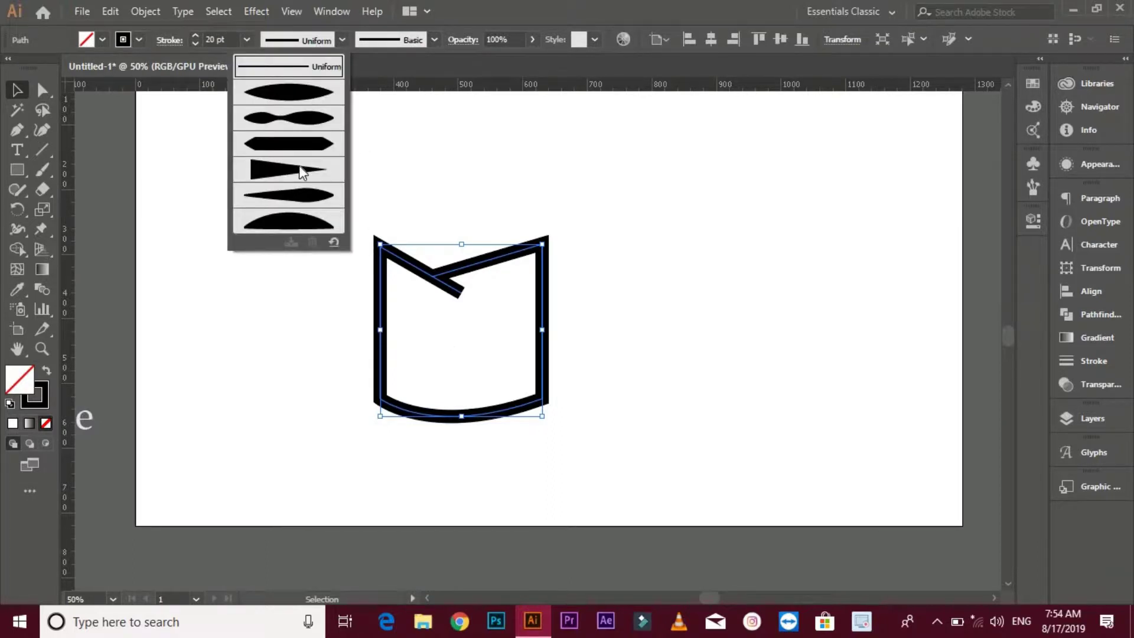
click(302, 145)
click(284, 228)
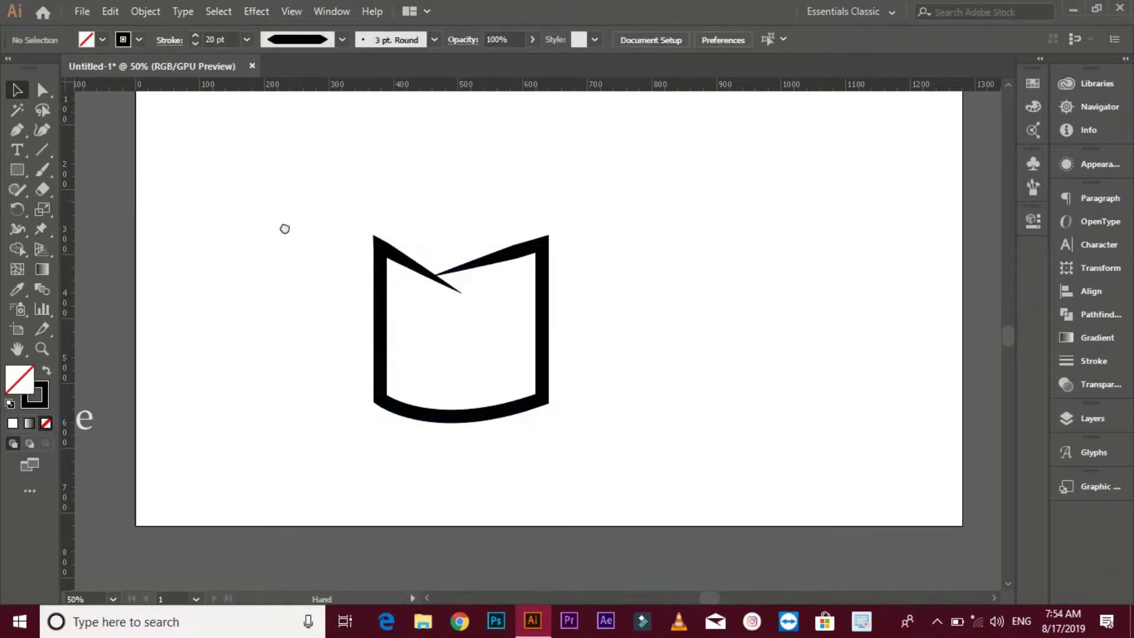
drag(283, 228, 266, 225)
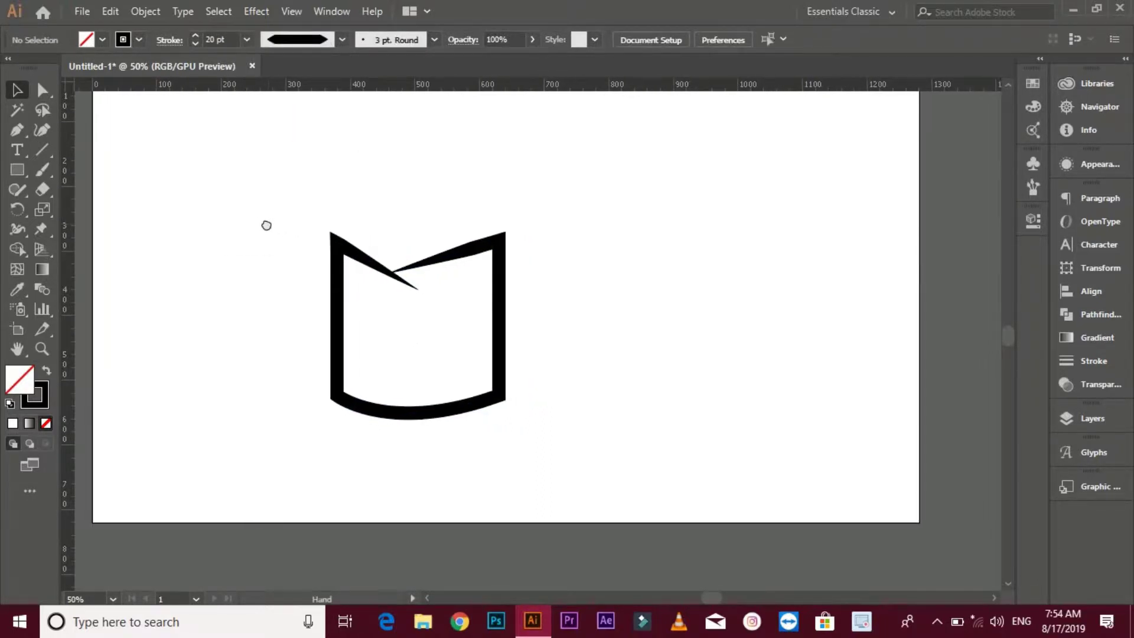
Set the mug outline's stroke weight to 24 pt
click(488, 251)
click(247, 40)
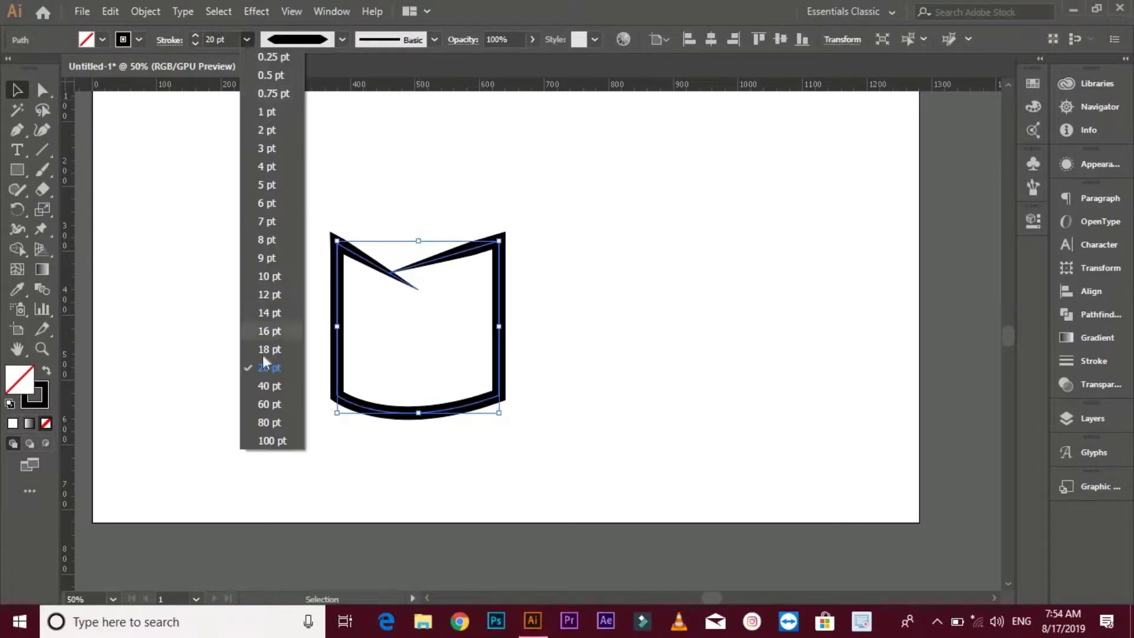
click(231, 37)
scroll(231, 37, up, 4)
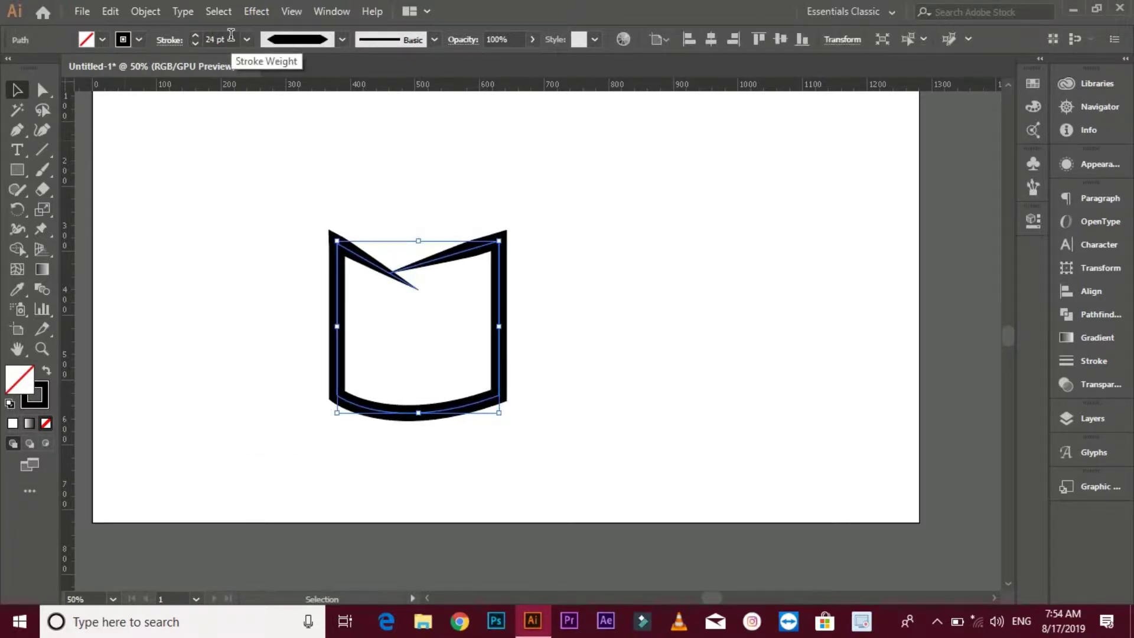
click(263, 209)
drag(262, 209, 267, 195)
Expand the mug outline's appearance and unite it into one shape with Pathfinder
click(501, 328)
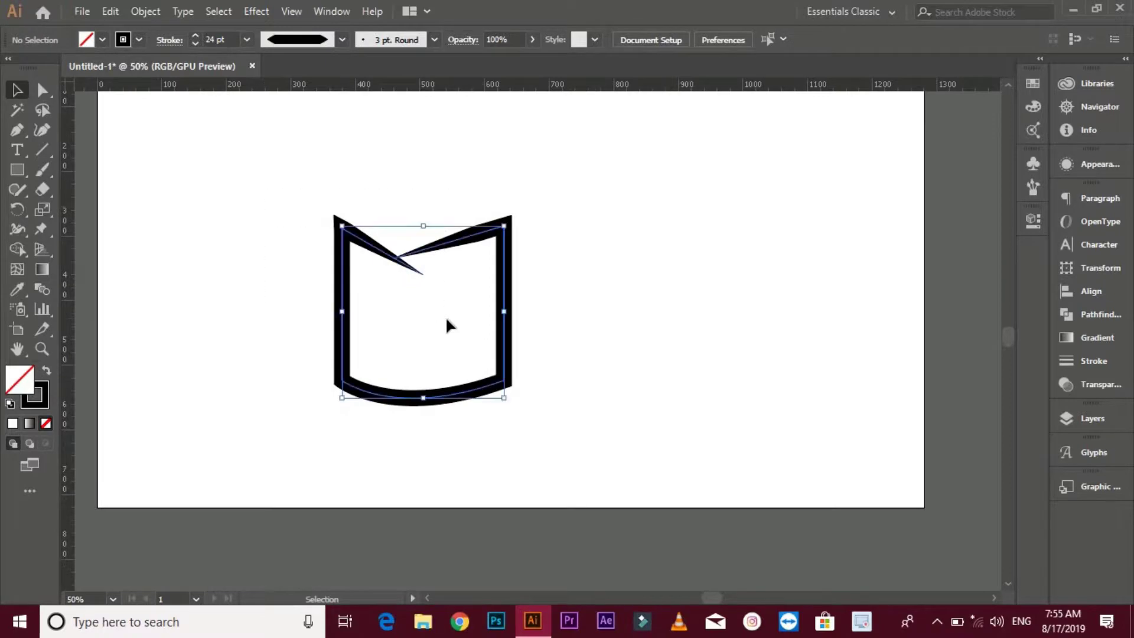
click(151, 13)
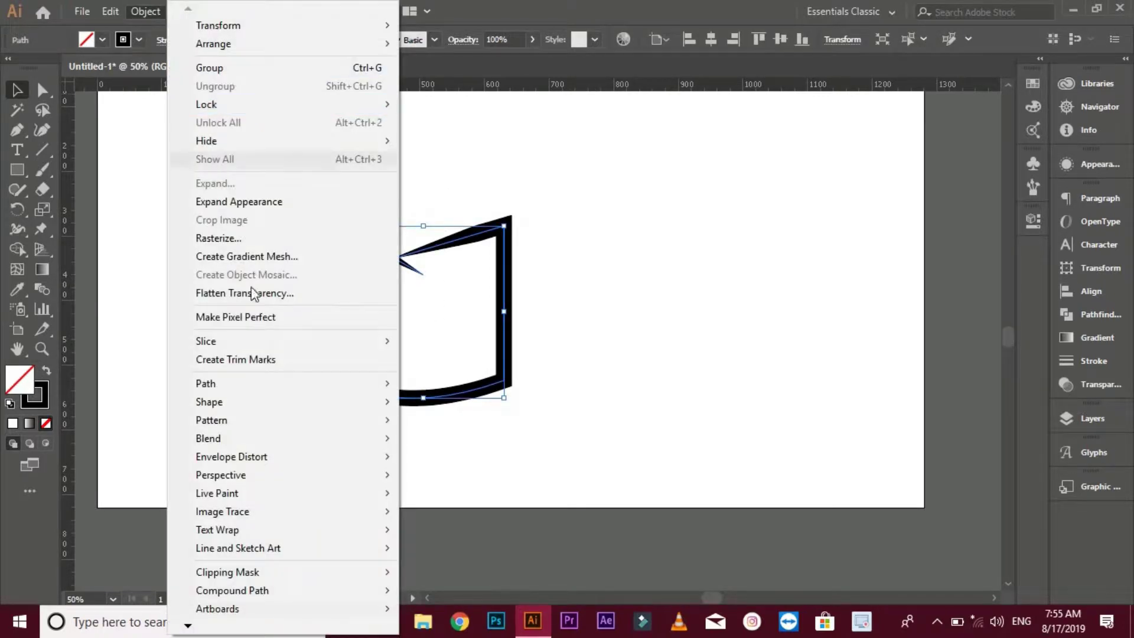
click(237, 202)
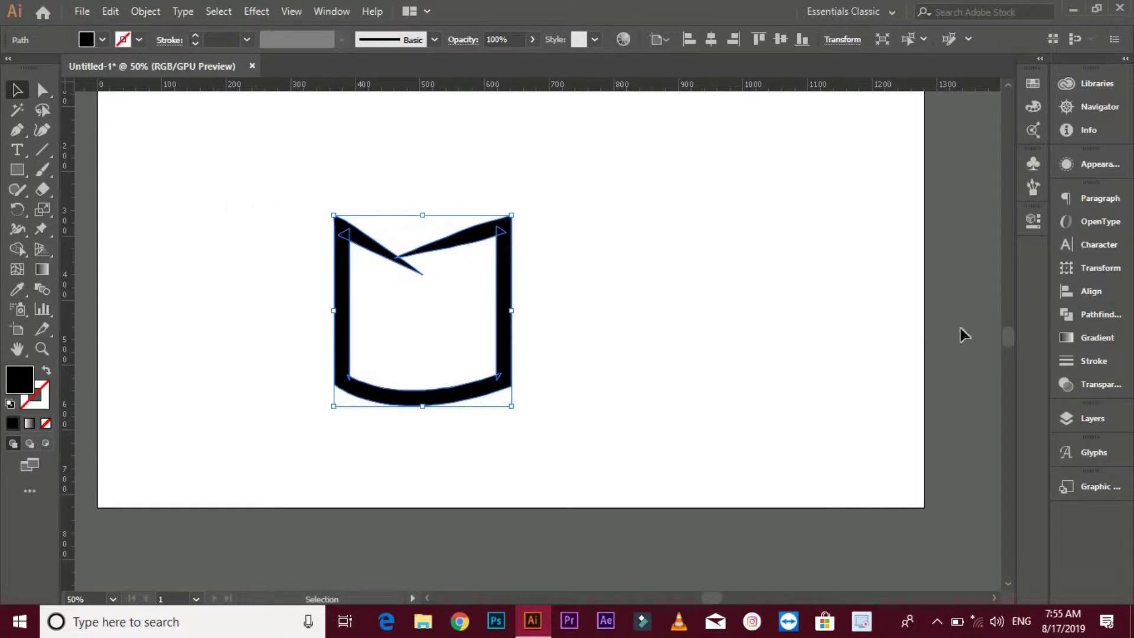
click(1076, 312)
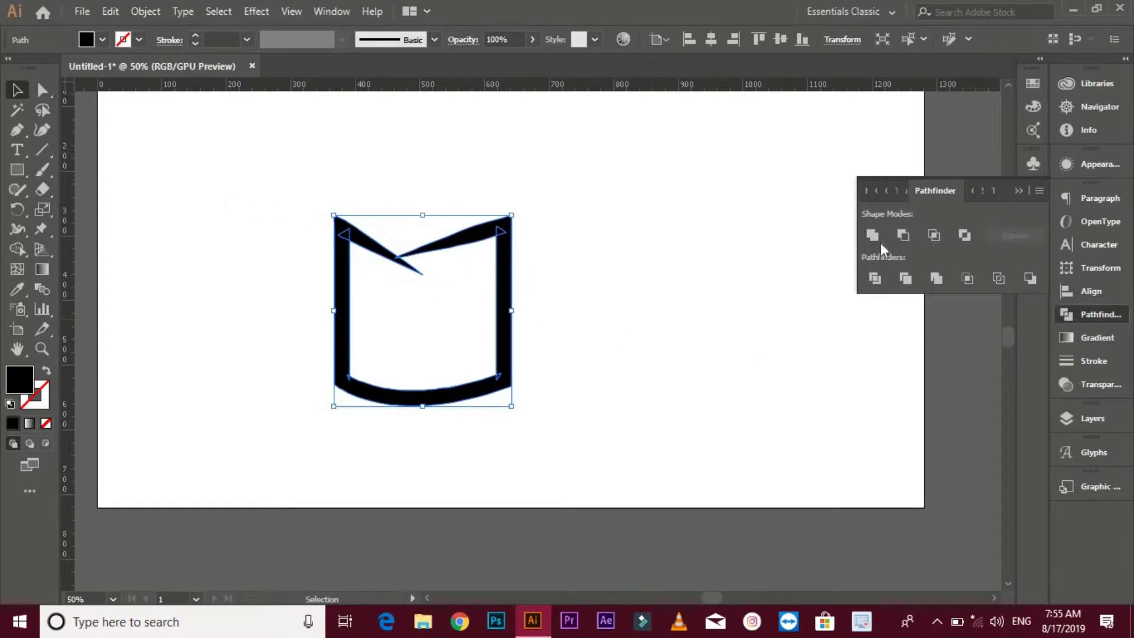
click(872, 235)
click(694, 264)
scroll(203, 251, right, 1)
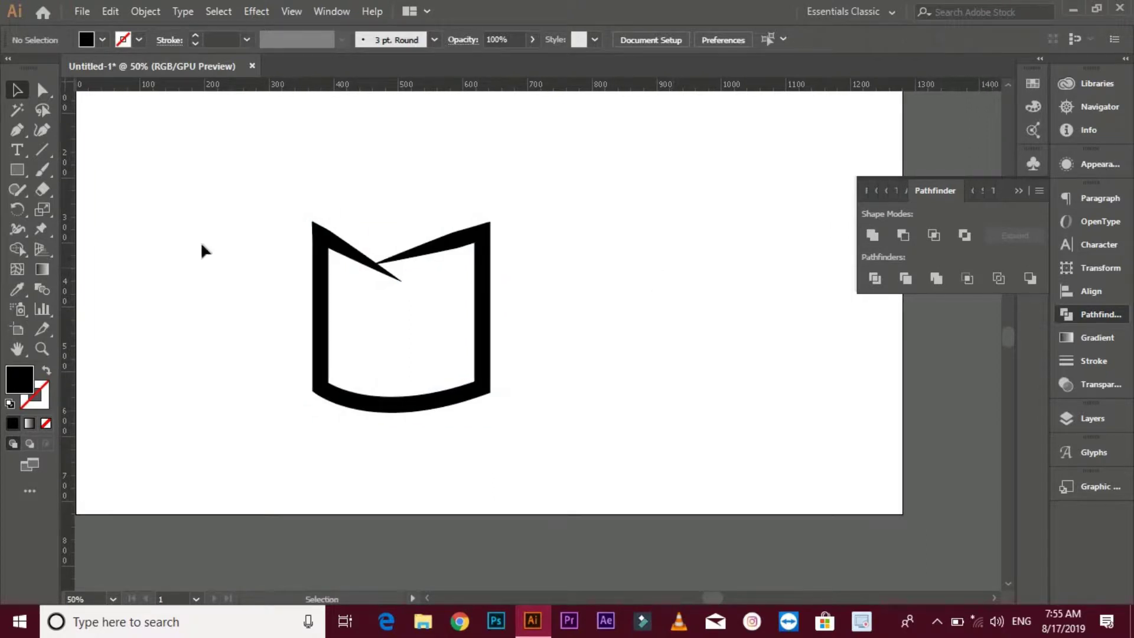
Draw a circle about 190 px in diameter just right of the mug with the Ellipse tool
drag(18, 173, 83, 211)
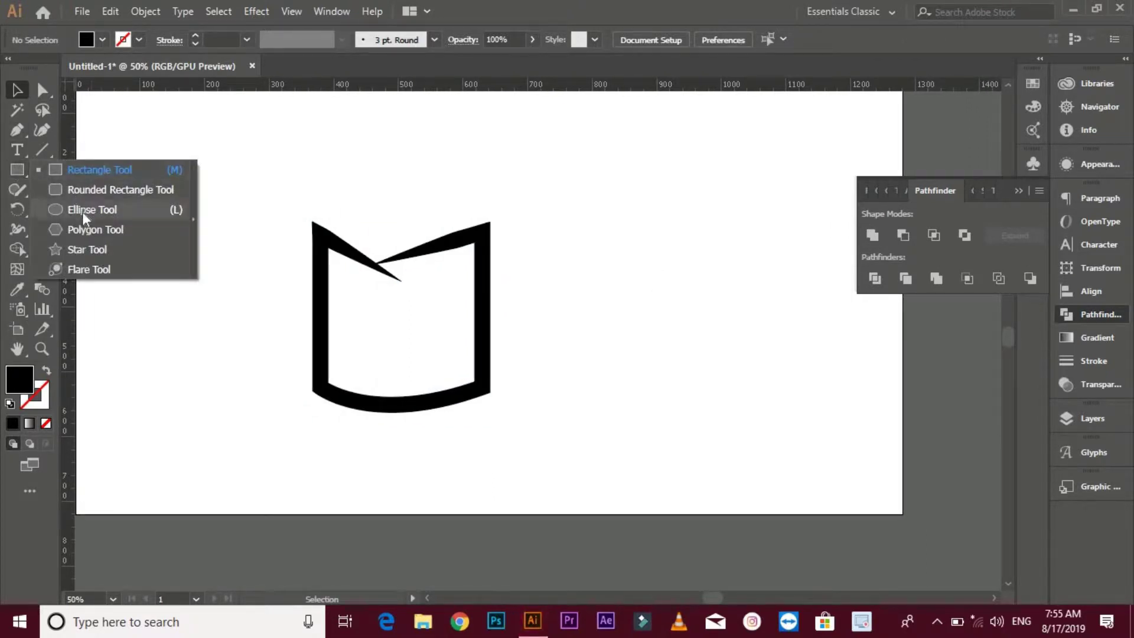
drag(569, 298, 631, 359)
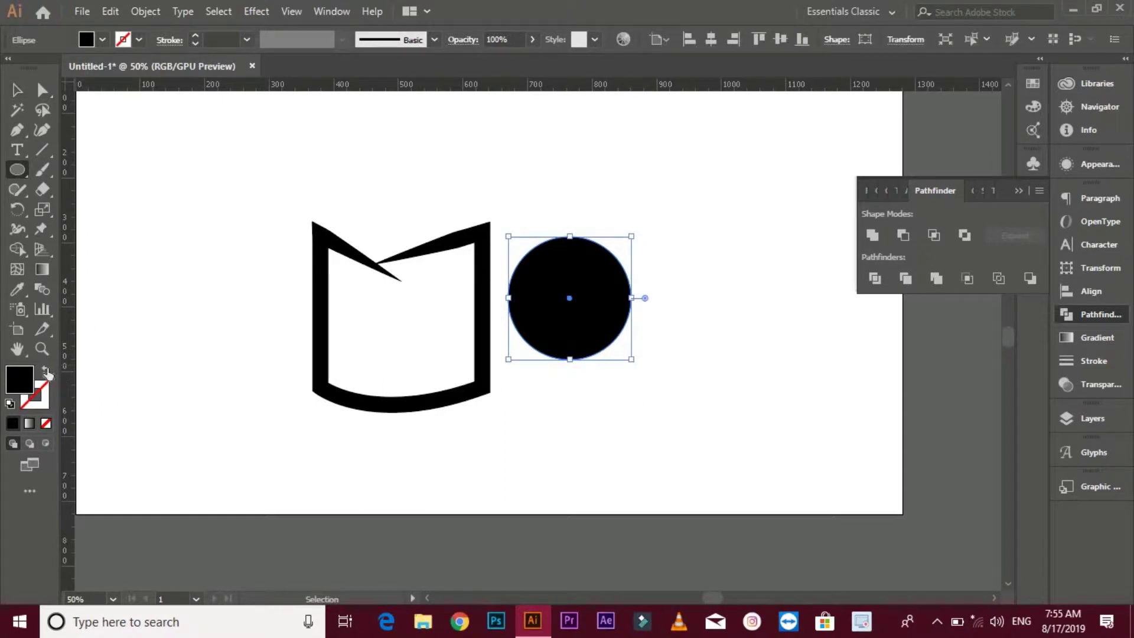
Swap the circle's fill and stroke so it is only outlined, and set its stroke weight to 25 pt
click(47, 371)
click(17, 90)
click(246, 40)
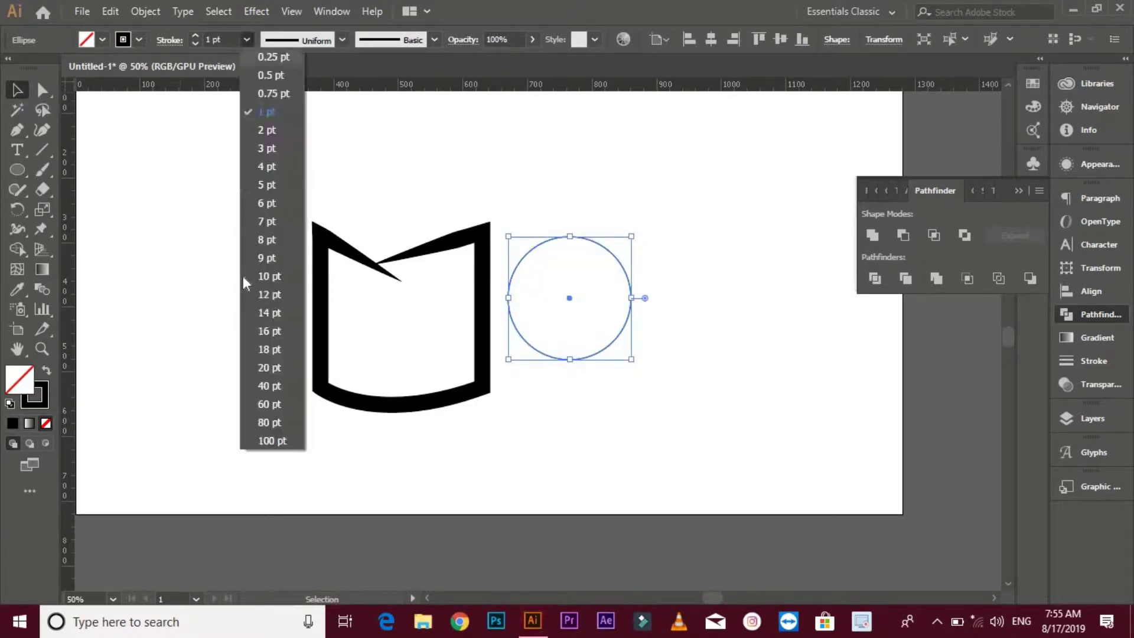
click(269, 368)
text(25)
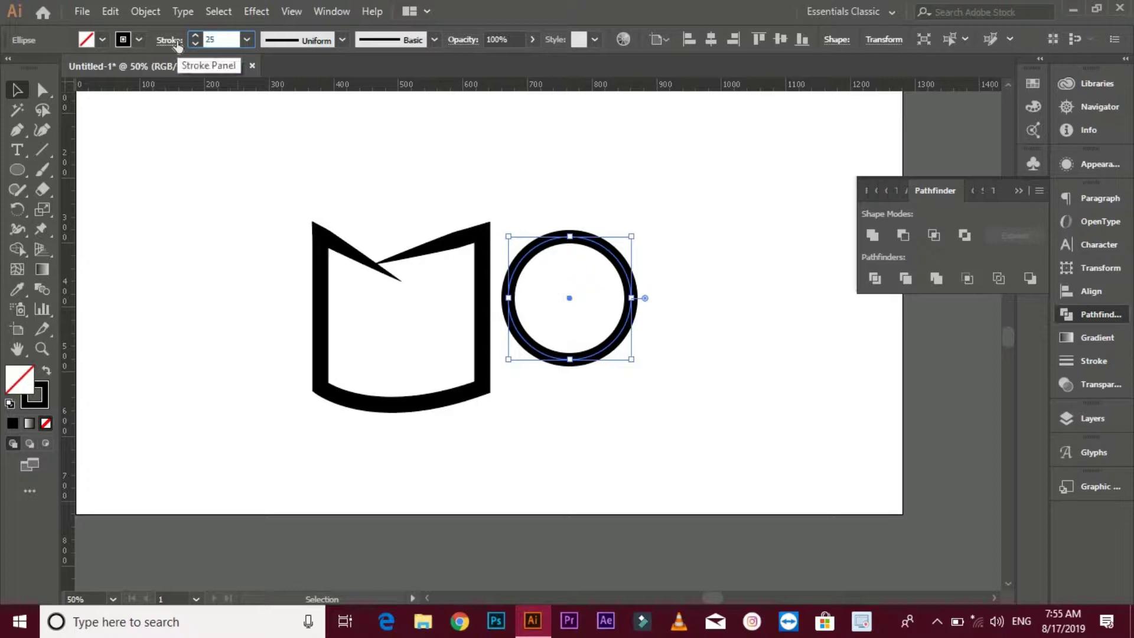
key(Return)
Move the circle onto the mug's right wall and delete its left anchor point, leaving a half-ring handle
drag(569, 297, 483, 313)
key(a)
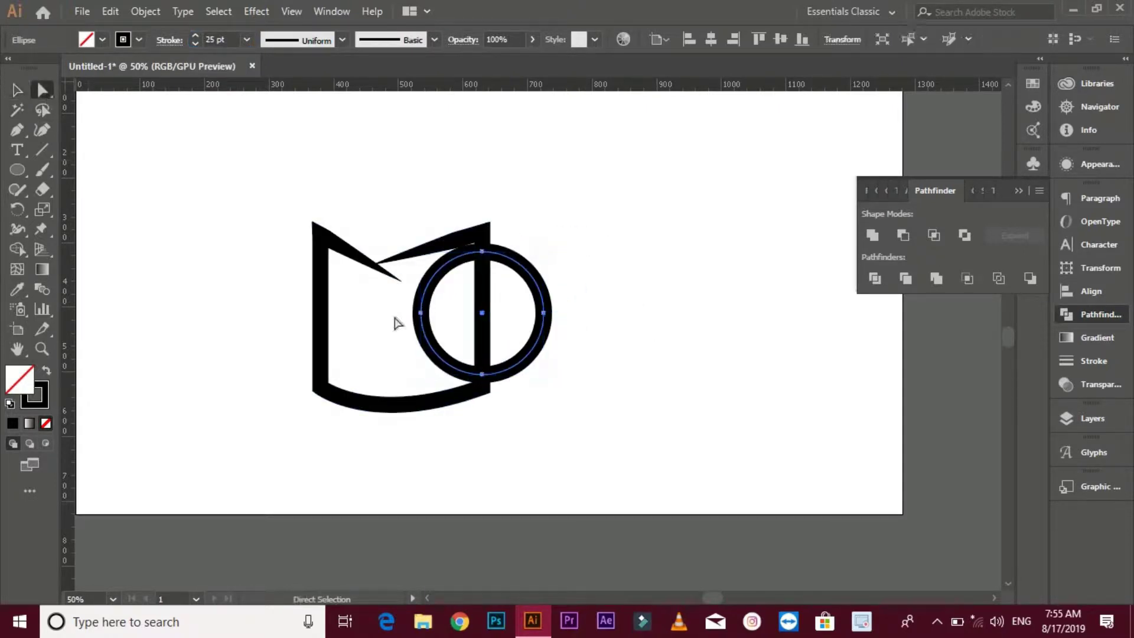
click(421, 313)
key(Delete)
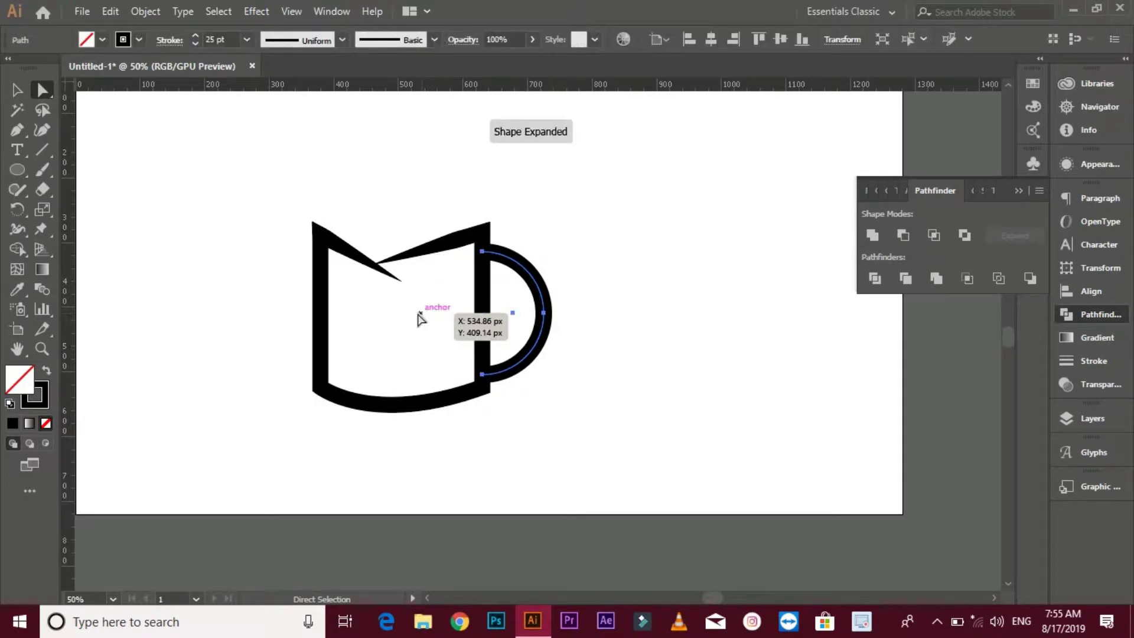
click(17, 90)
click(482, 192)
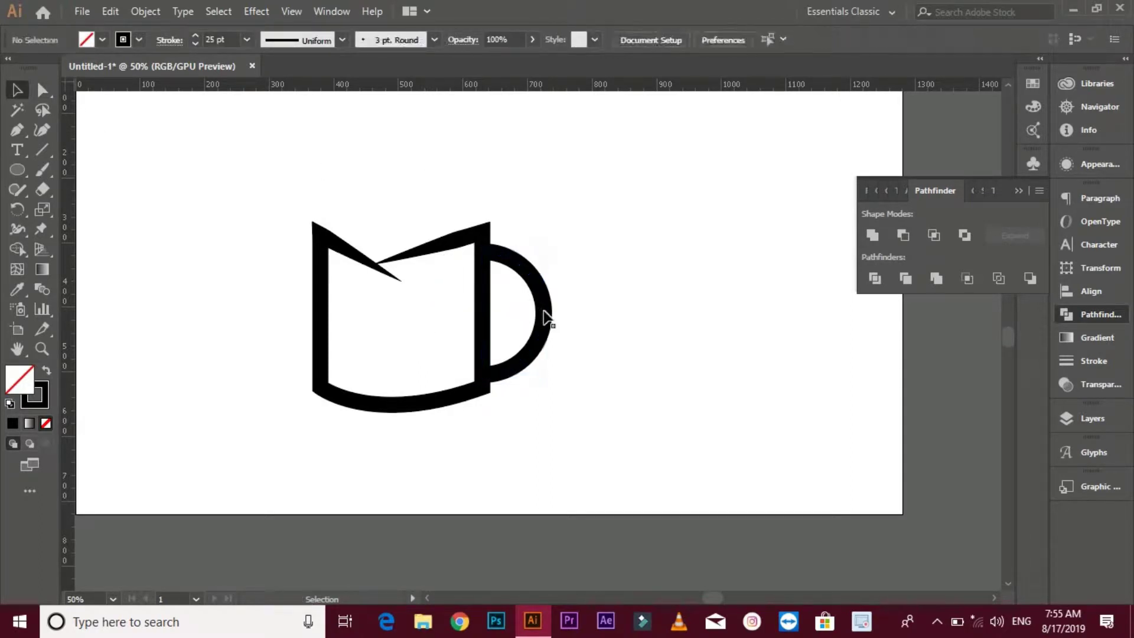
Scale the handle down, reducing its height and bringing its outer curve closer to the mug's wall
click(545, 314)
drag(516, 376, 514, 343)
click(547, 320)
scroll(546, 320, up, 1)
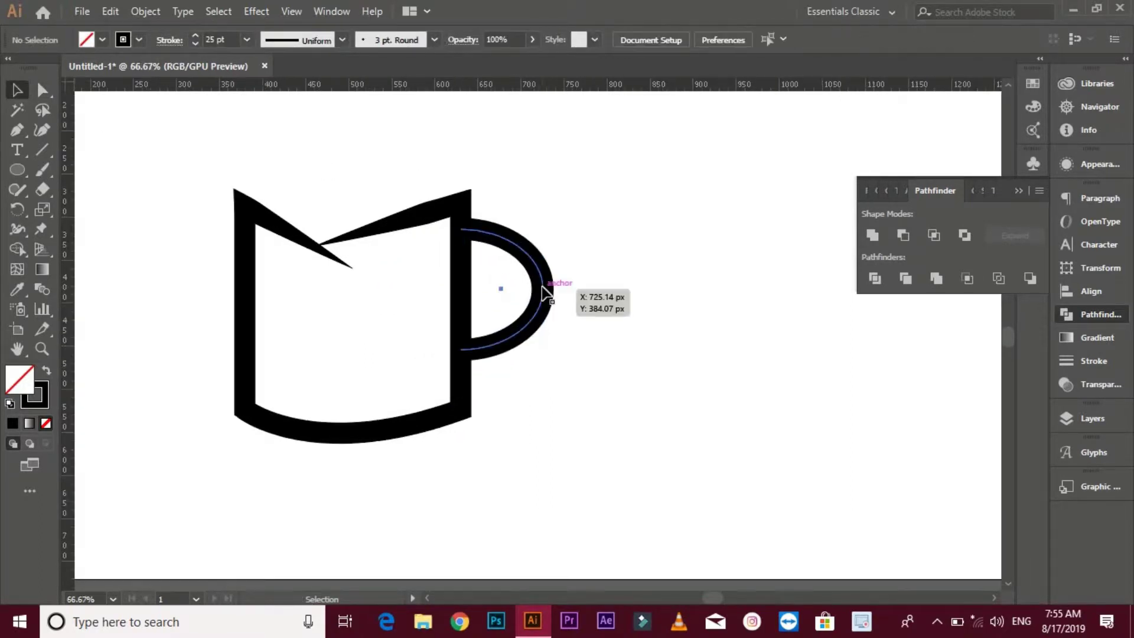
click(545, 290)
mouse_move(544, 290)
mouse_down()
mouse_move(533, 290)
mouse_move(568, 312)
mouse_move(559, 312)
mouse_up()
click(576, 288)
click(569, 312)
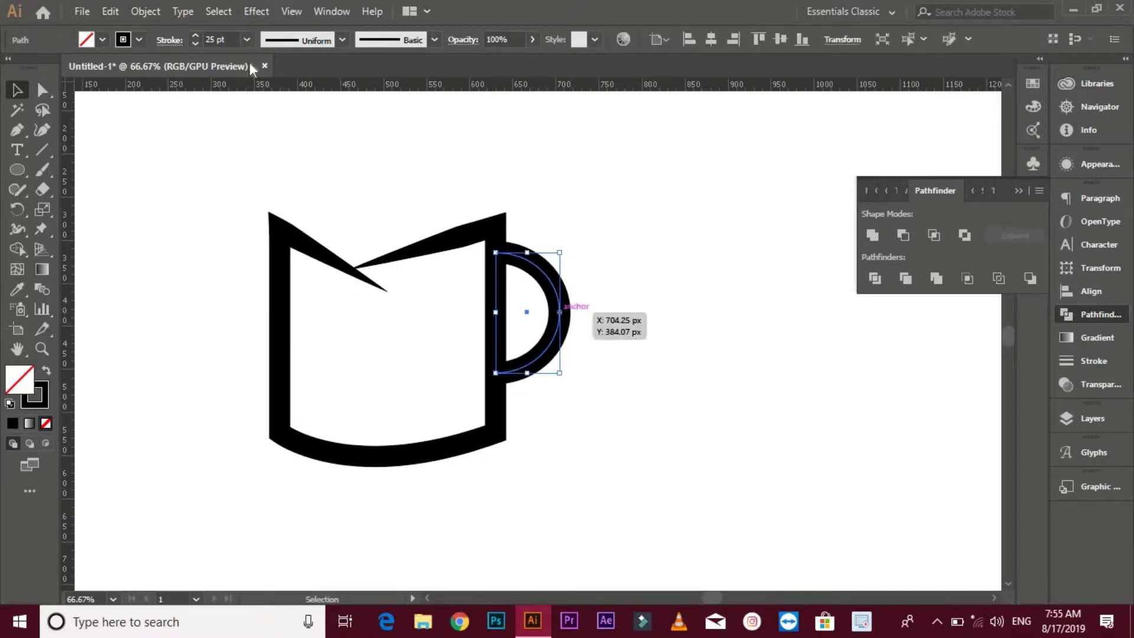
Set the handle's stroke weight to 20 pt
click(247, 40)
click(266, 299)
click(211, 295)
drag(561, 364, 665, 349)
click(638, 346)
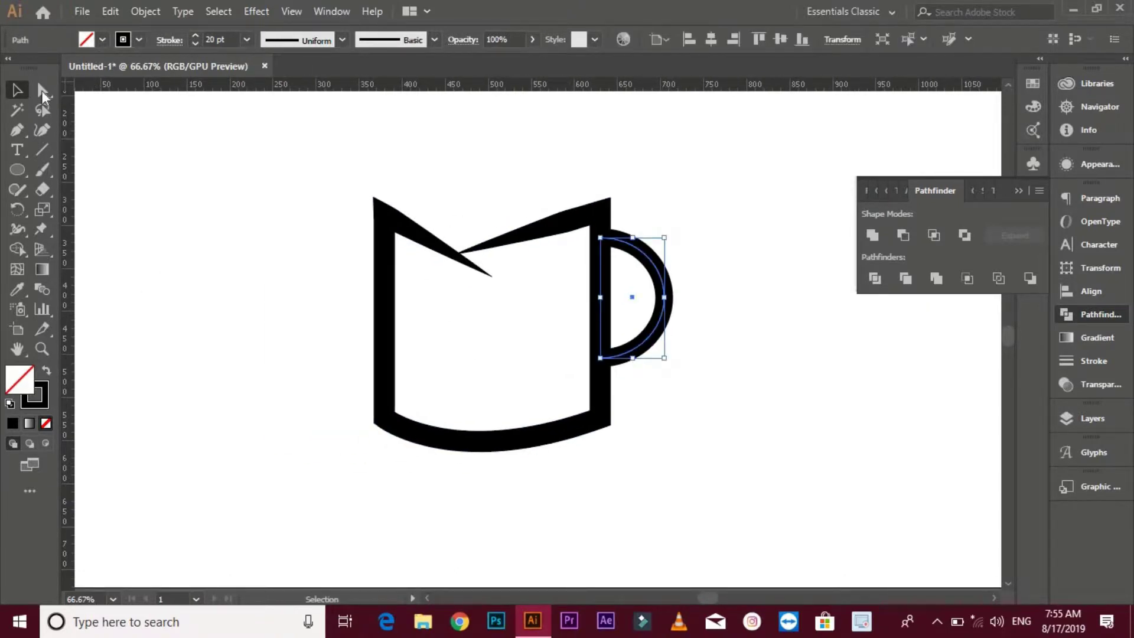
Try to lengthen the handle by pulling its lower anchor point down the mug's wall, and undo it
click(42, 89)
click(600, 358)
drag(602, 366, 602, 377)
click(696, 375)
drag(696, 376, 717, 406)
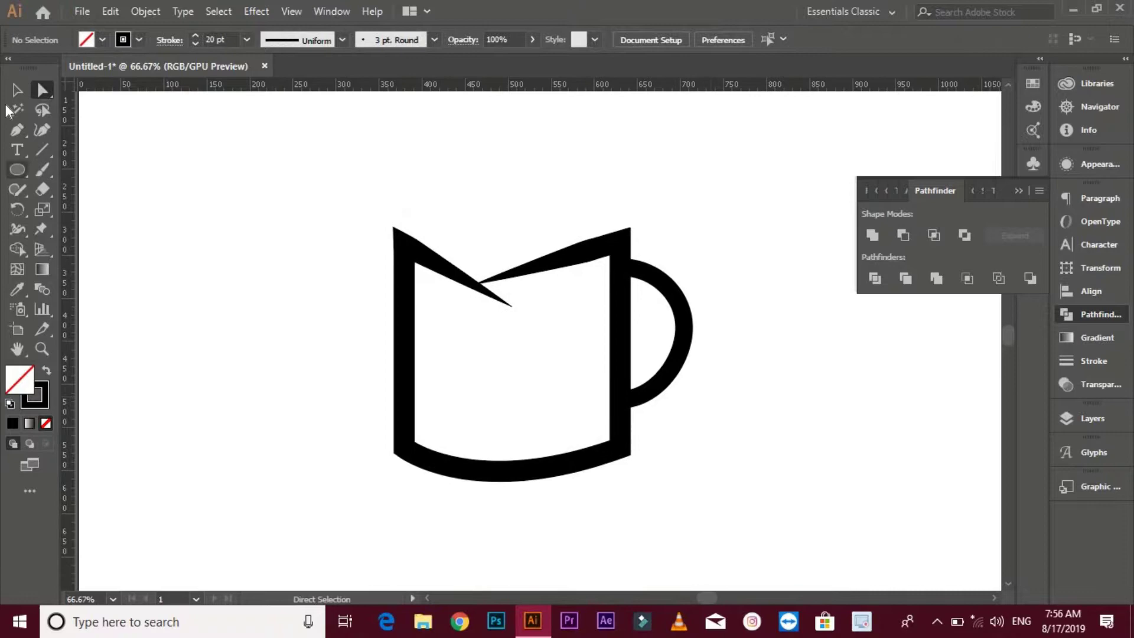
click(17, 90)
scroll(728, 389, up, 2)
key(ctrl+z)
scroll(626, 294, down, 2)
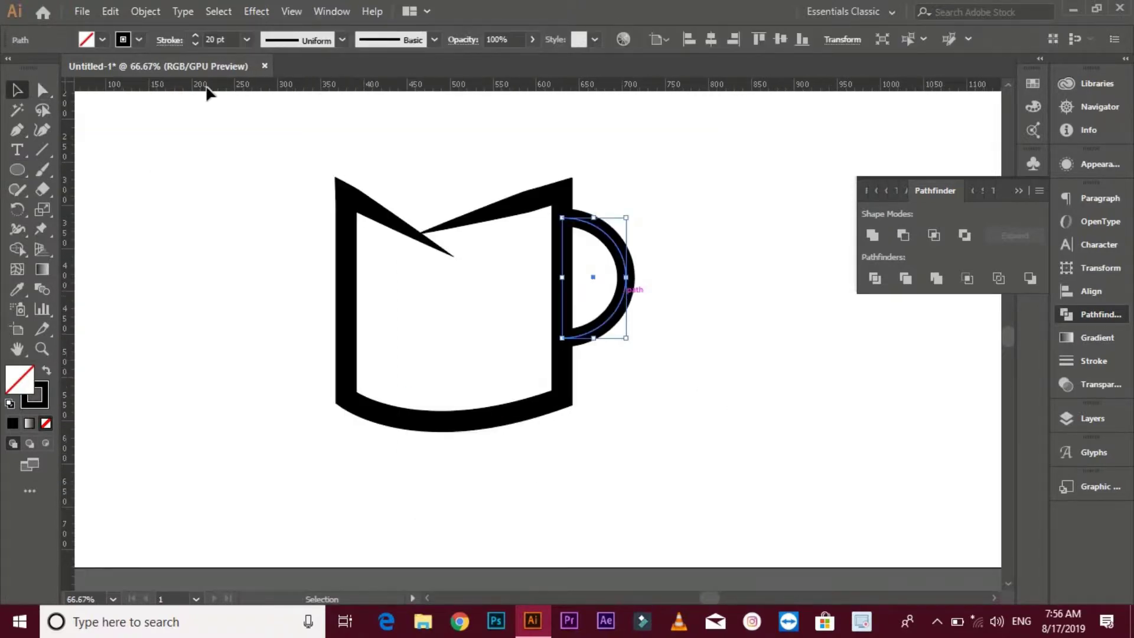
Expand the handle's stroke into a filled shape and unite it with the mug body using Pathfinder
click(145, 11)
click(216, 183)
click(524, 402)
click(872, 235)
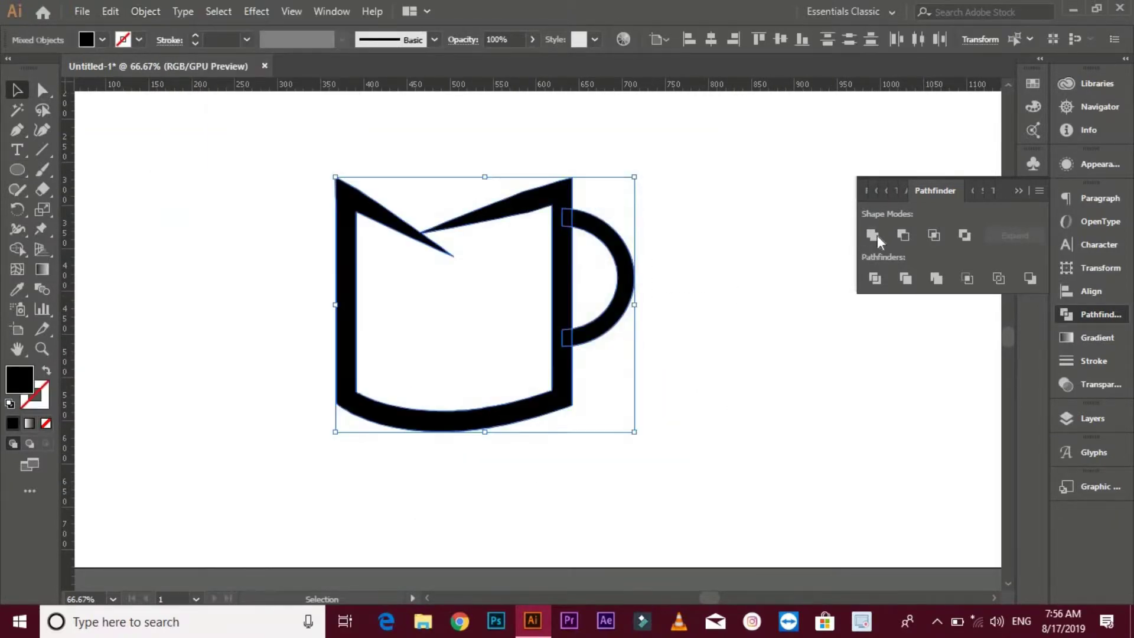
click(744, 244)
Draw a closed M-shaped path inside the mug with the Pen tool, with a curved bottom and a V-notched top
scroll(744, 243, left, 1)
click(13, 133)
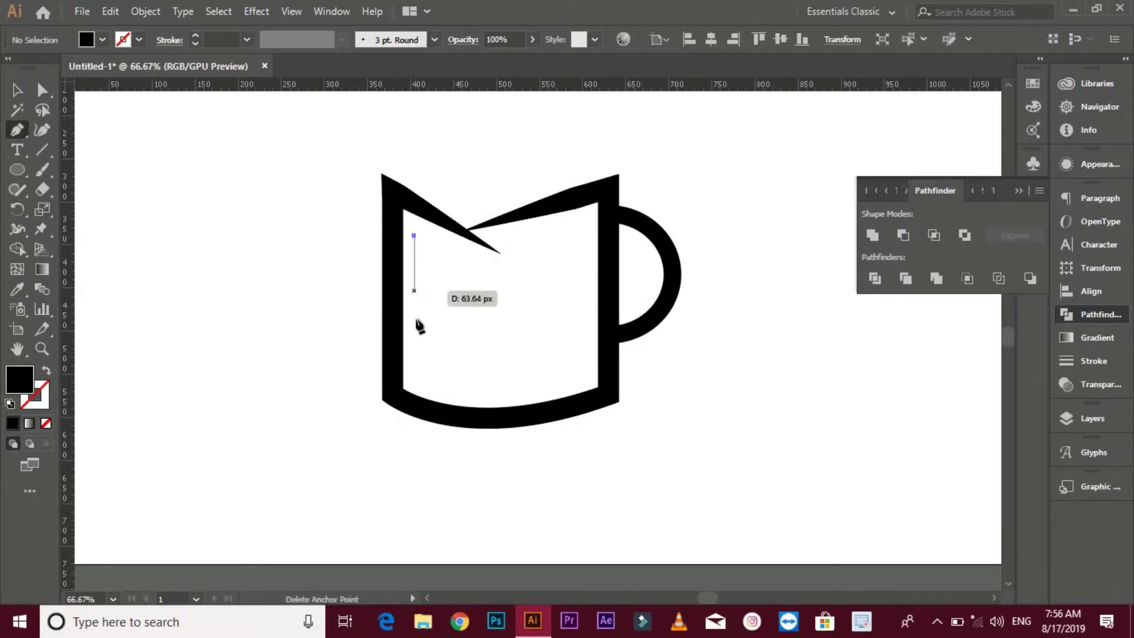
drag(414, 374, 659, 346)
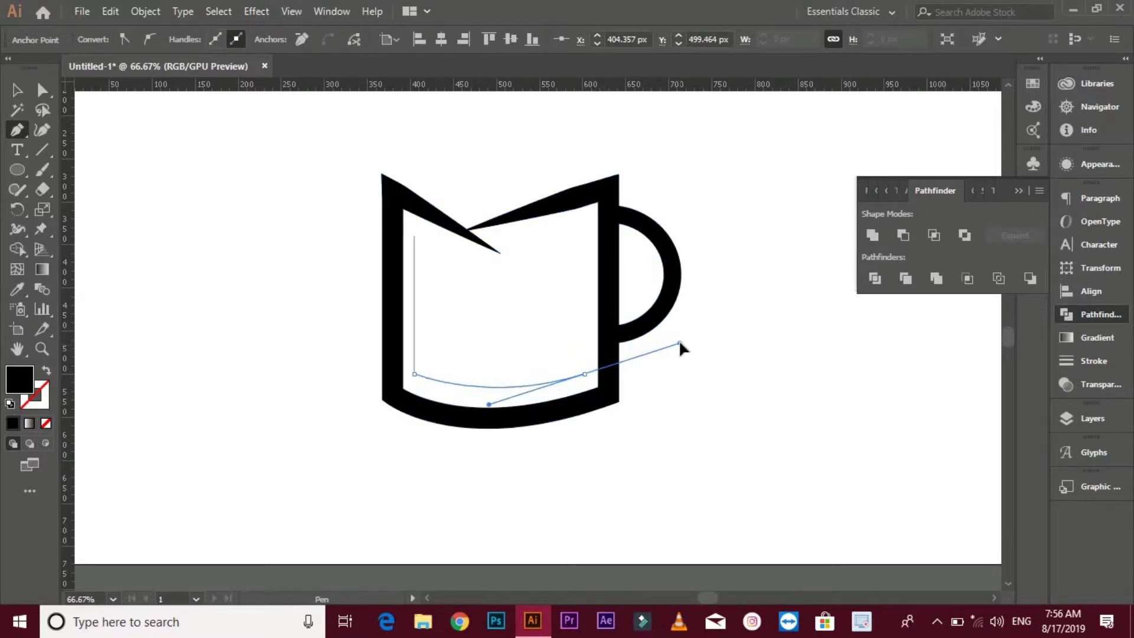
drag(585, 374, 586, 255)
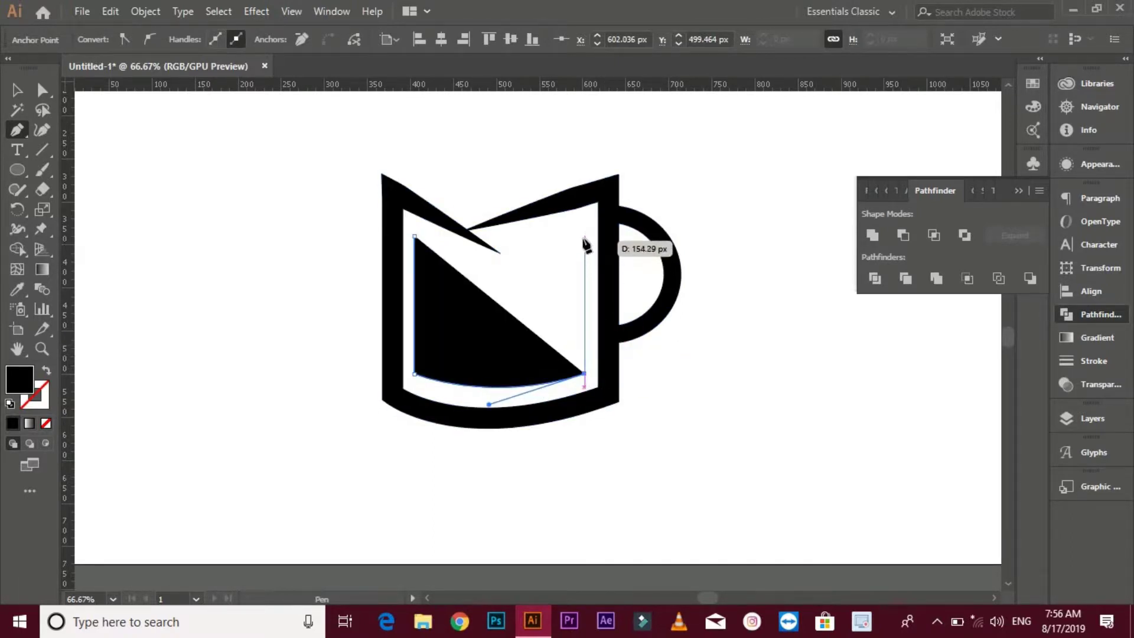
click(585, 236)
click(46, 370)
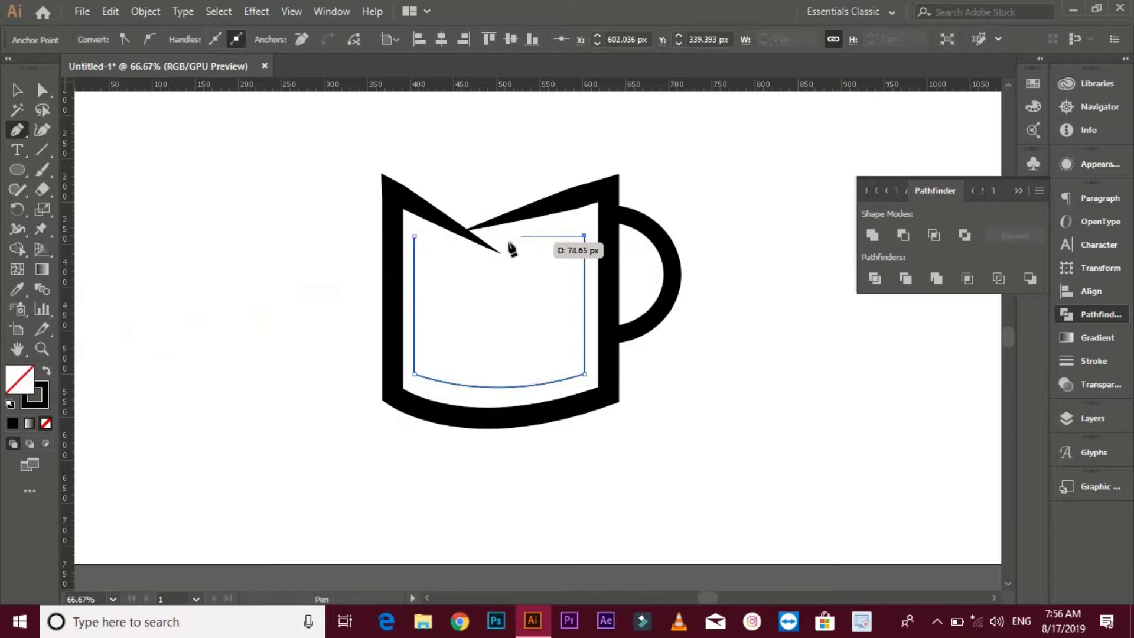
click(501, 284)
click(414, 236)
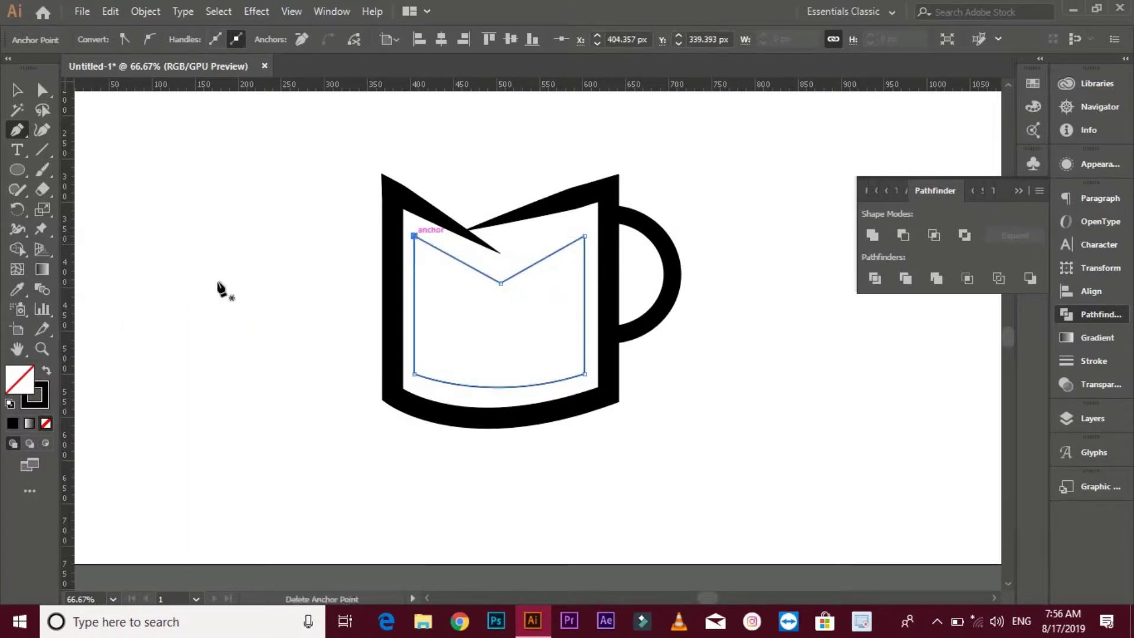
Fill the inner M shape with black and stretch it slightly at the bottom and top to fit the mug
click(17, 90)
key(shift+x)
click(285, 249)
click(501, 366)
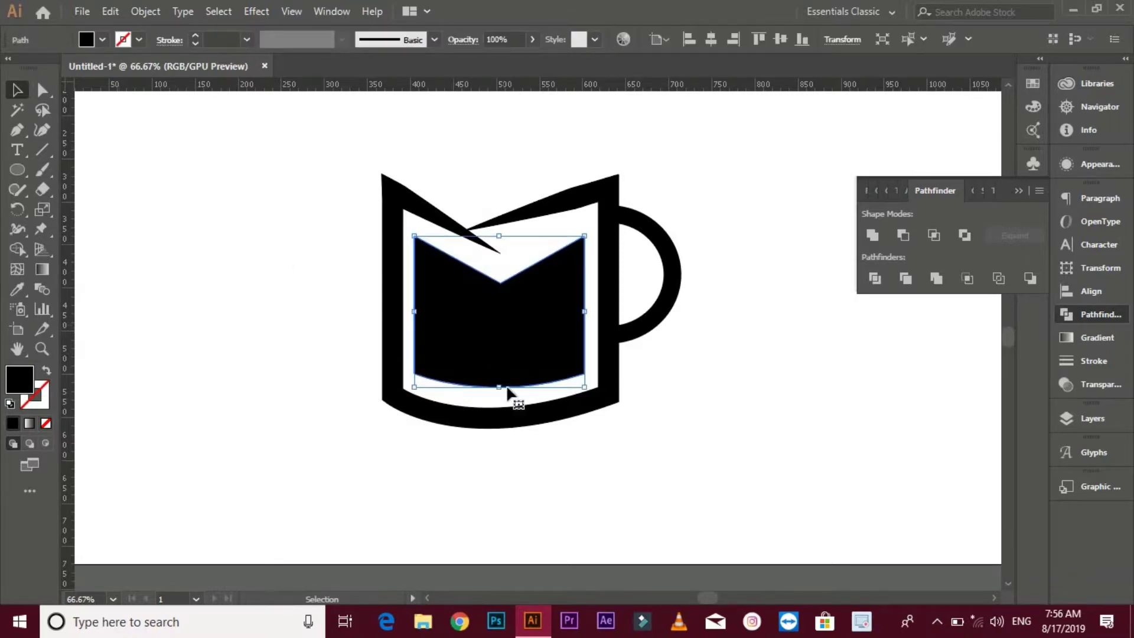
drag(500, 390, 499, 404)
key(ctrl+shift+a)
click(512, 326)
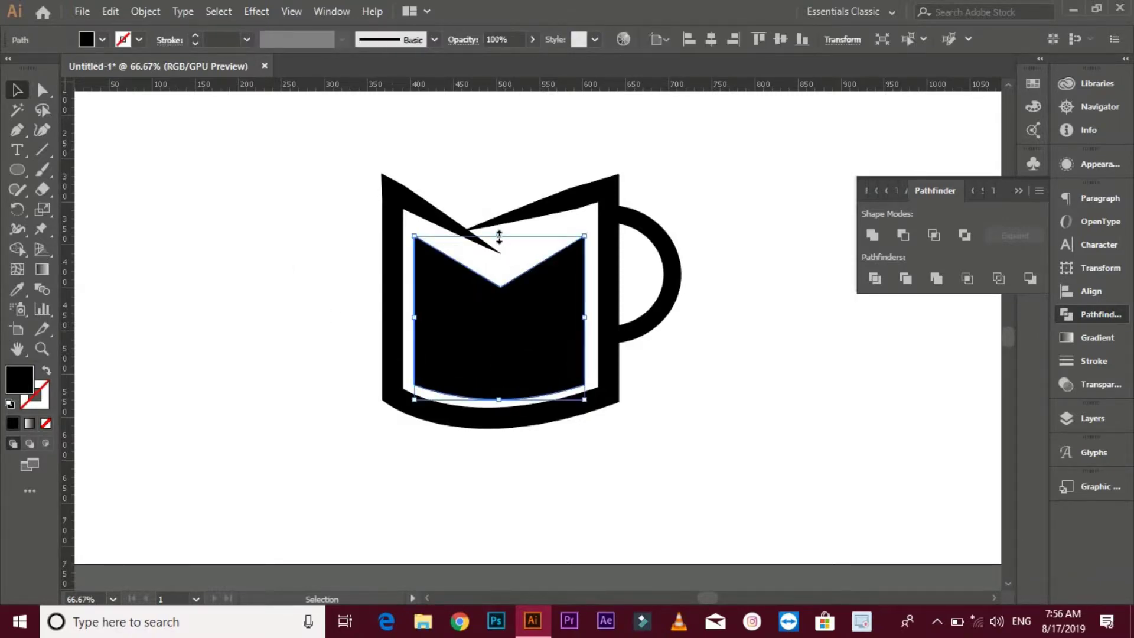
drag(499, 236, 499, 229)
Try to centre the inner M shape horizontally on the mug, and undo the alignment
drag(252, 251, 562, 300)
click(614, 322)
click(707, 41)
key(ctrl+z)
click(767, 231)
click(734, 264)
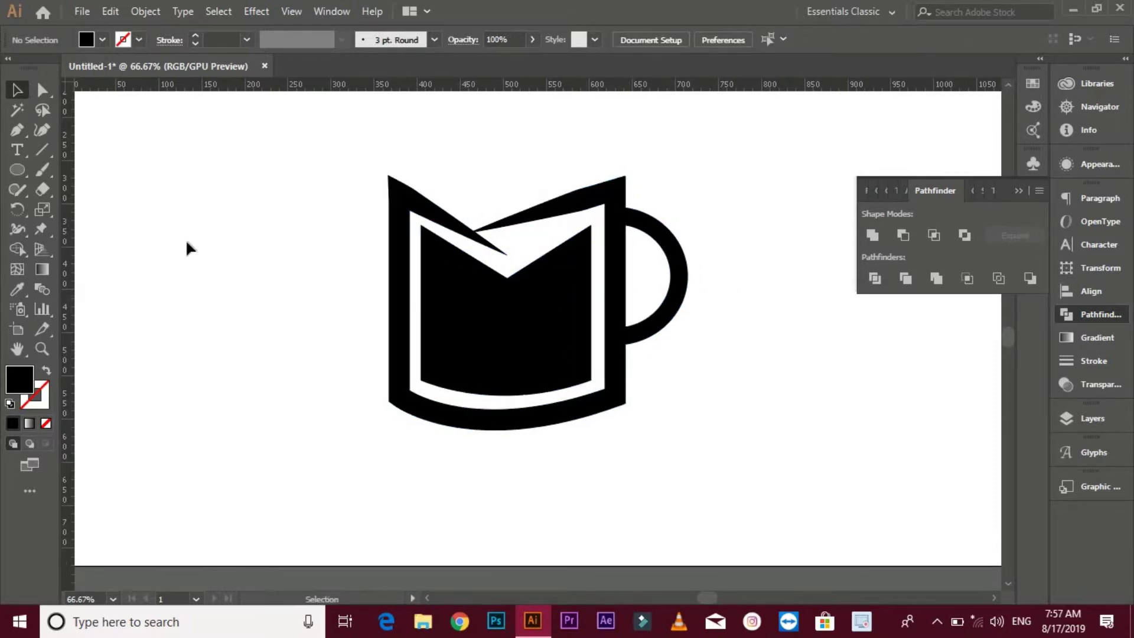
Move the complete mug artwork to the right, nearer the middle of the artboard
drag(237, 184, 731, 430)
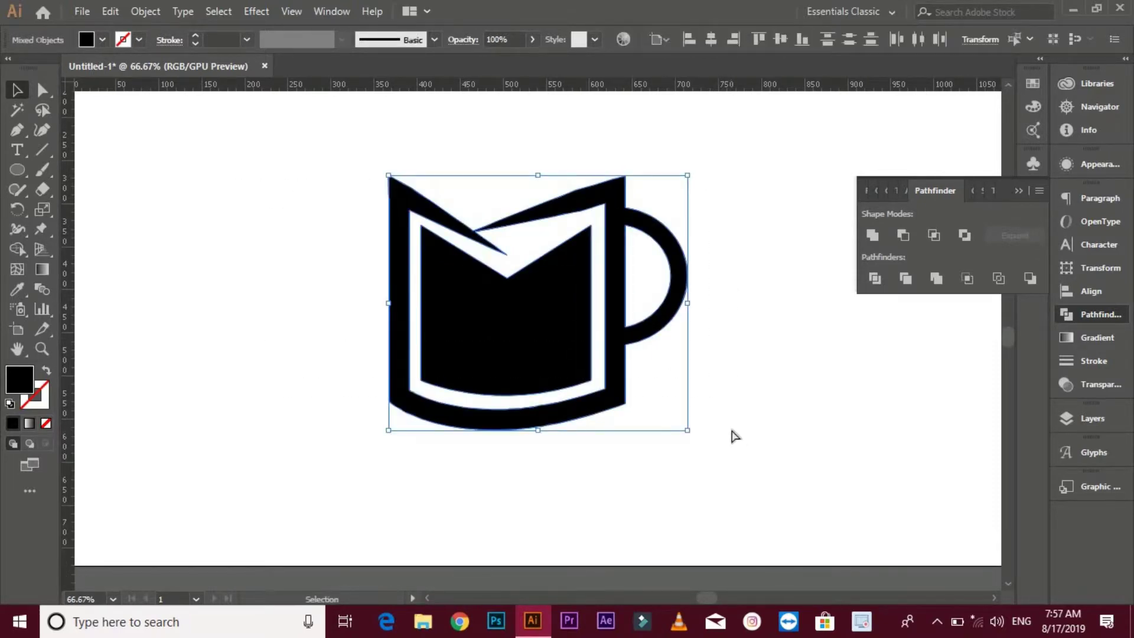
click(701, 390)
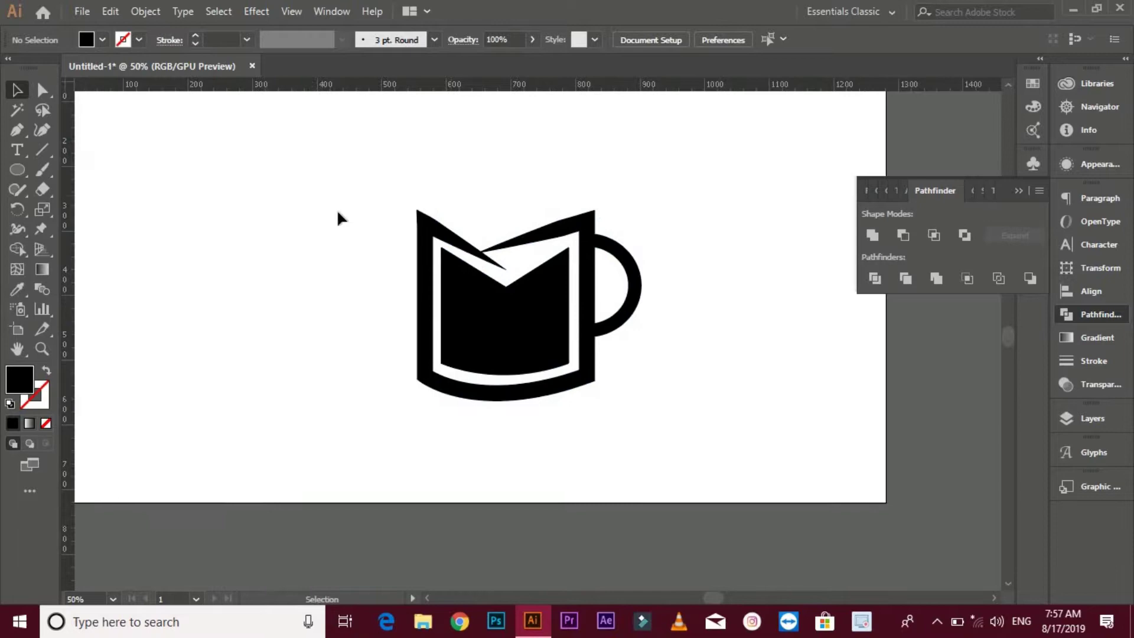
Draw a black circle about 172 px in diameter left of the mug and duplicate it twice diagonally downward with overlaps
key(l)
drag(196, 213, 228, 269)
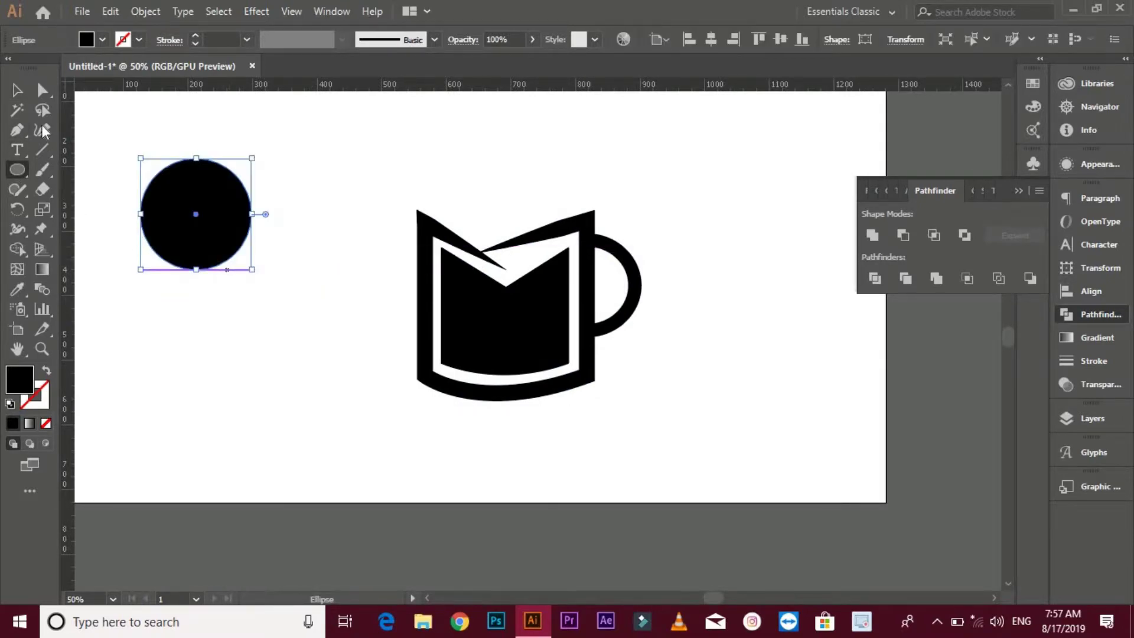
click(17, 93)
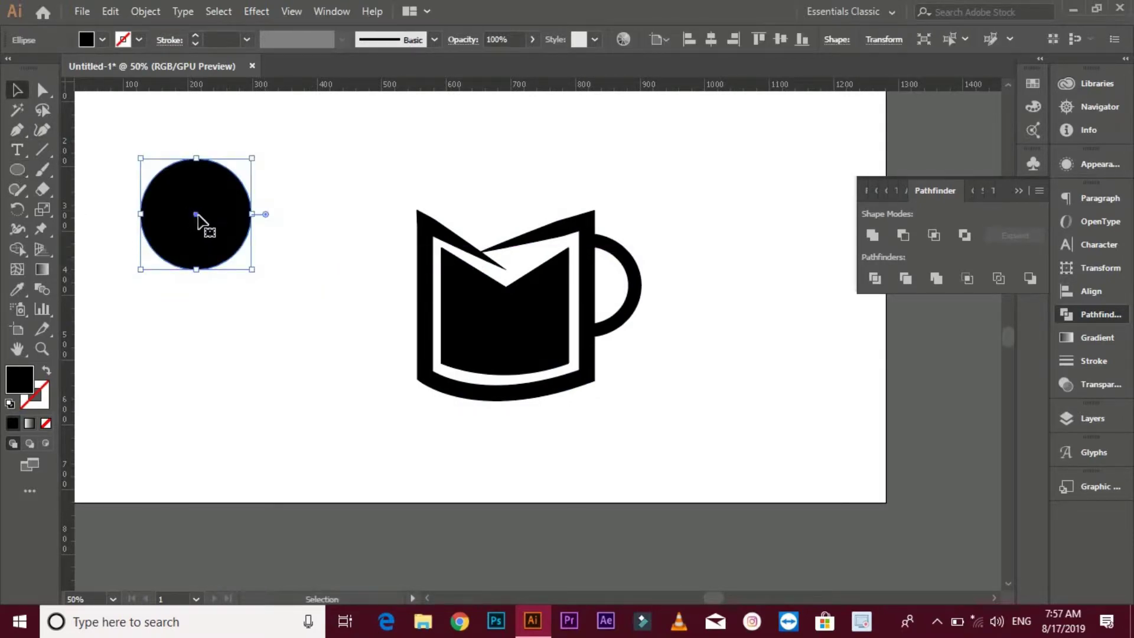
drag(206, 230, 223, 265)
key(ctrl+d)
Select the three circles and remove the middle circle's protruding side pieces with Shape Builder to form a bite shape
drag(308, 368, 308, 368)
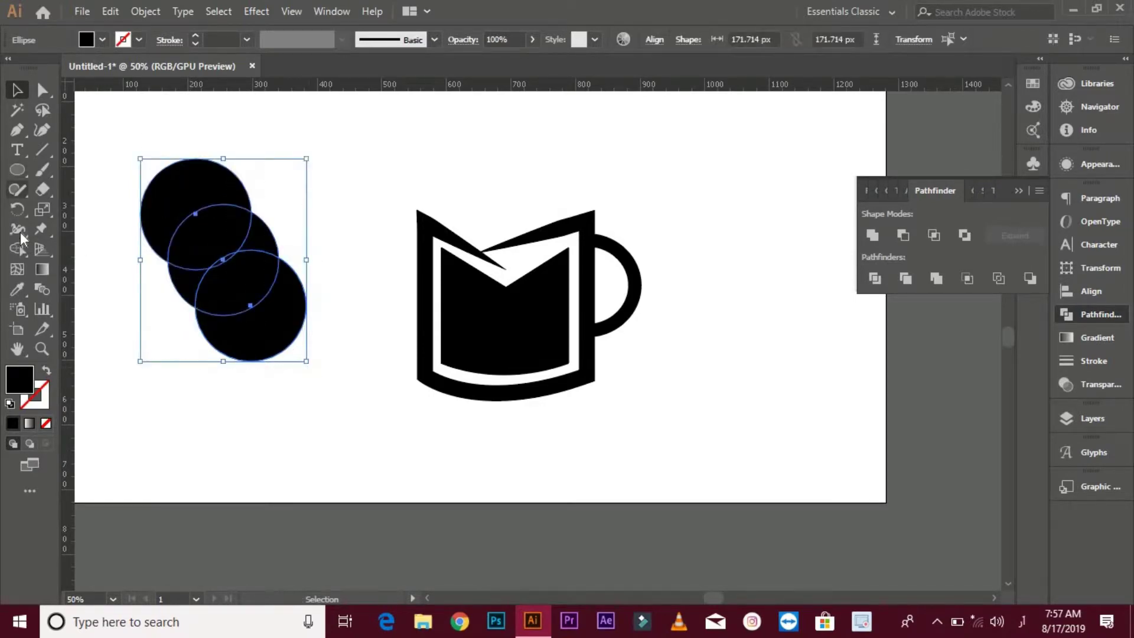
click(27, 249)
alt+click(192, 280)
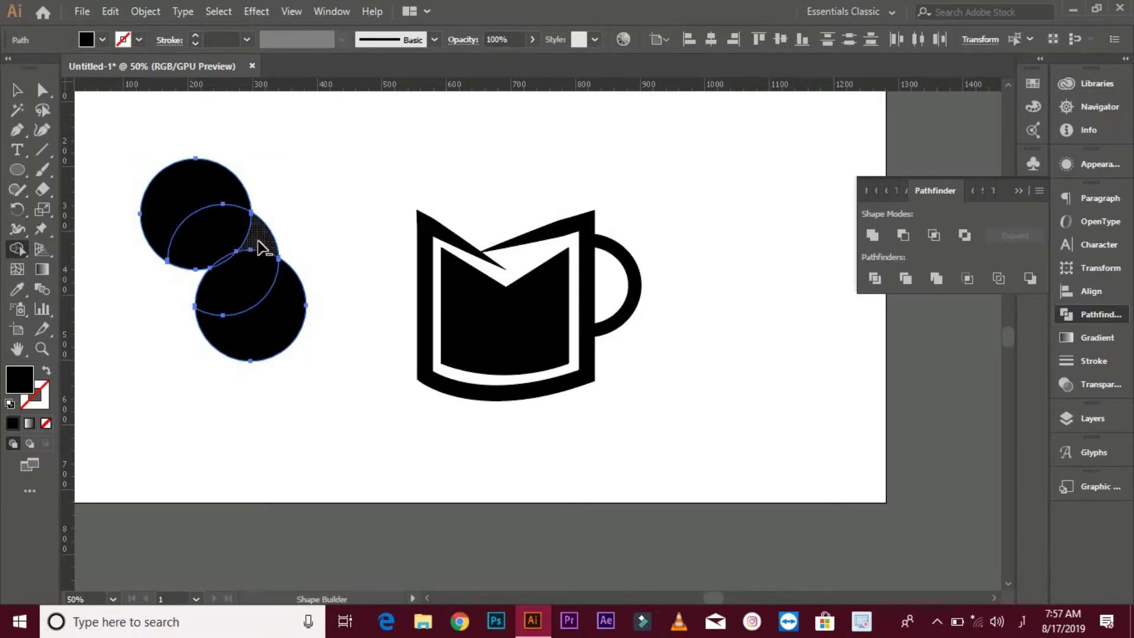
alt+click(258, 244)
Scale down the bite shape, rotate it and place it over the mug's lower-left corner
mouse_move(195, 183)
mouse_down()
mouse_move(248, 293)
mouse_move(279, 329)
mouse_move(299, 346)
mouse_move(278, 311)
mouse_move(275, 323)
mouse_move(424, 415)
mouse_move(438, 451)
mouse_up()
click(17, 89)
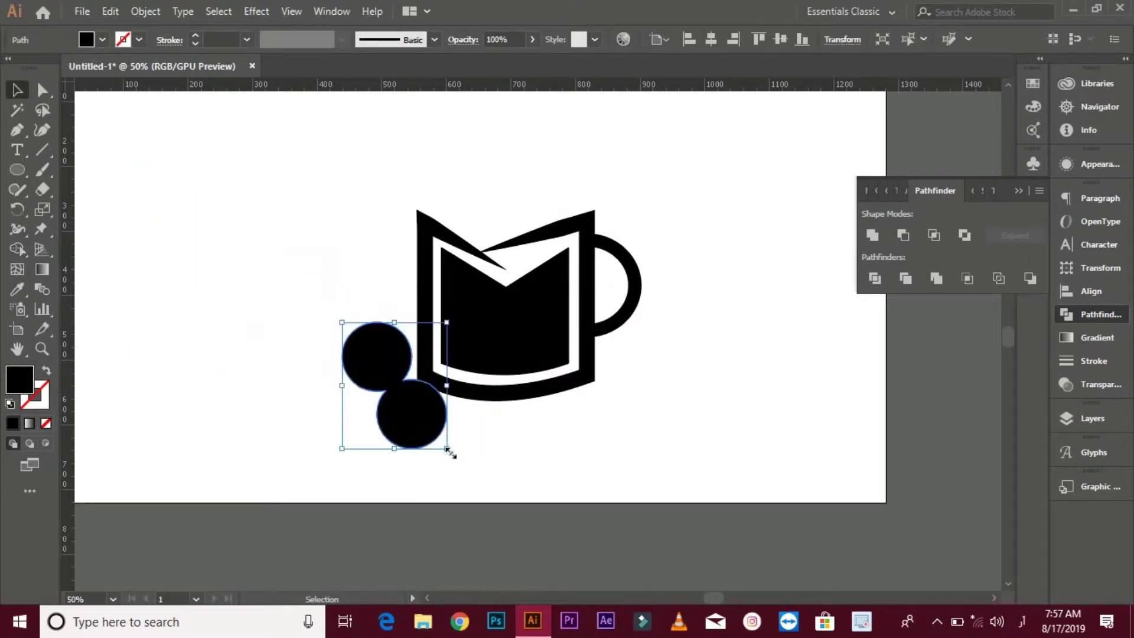
click(457, 447)
click(433, 421)
drag(450, 455, 491, 438)
drag(474, 434, 505, 375)
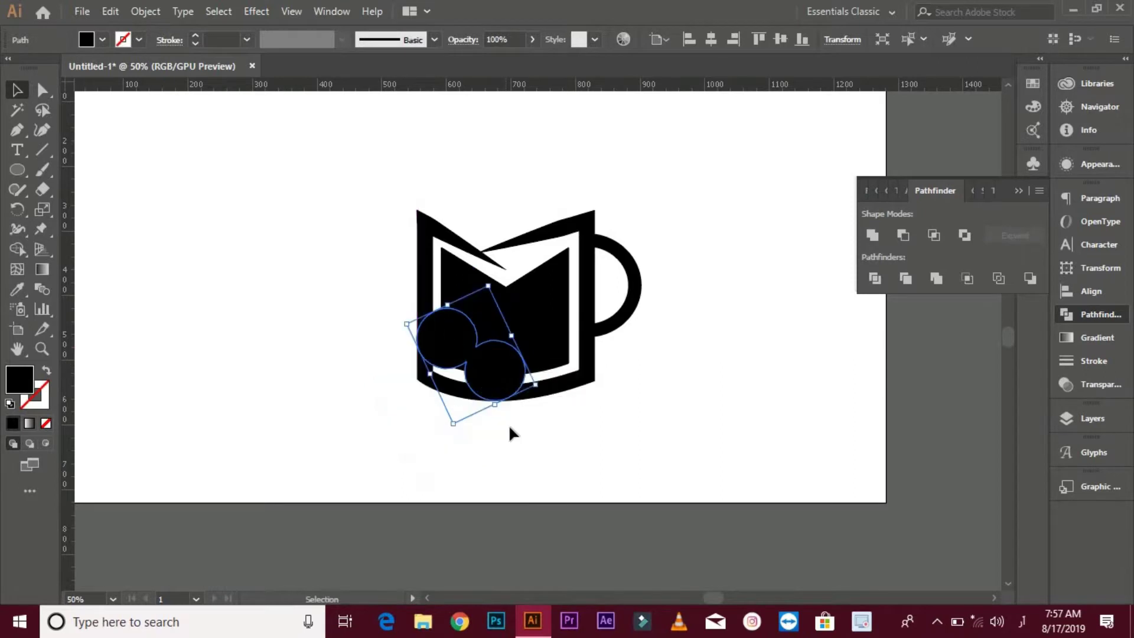
Shrink the bite shape further and fit its circles against the mug's left and bottom outer edges
click(509, 430)
scroll(510, 433, up, 1)
drag(497, 455, 501, 494)
click(503, 411)
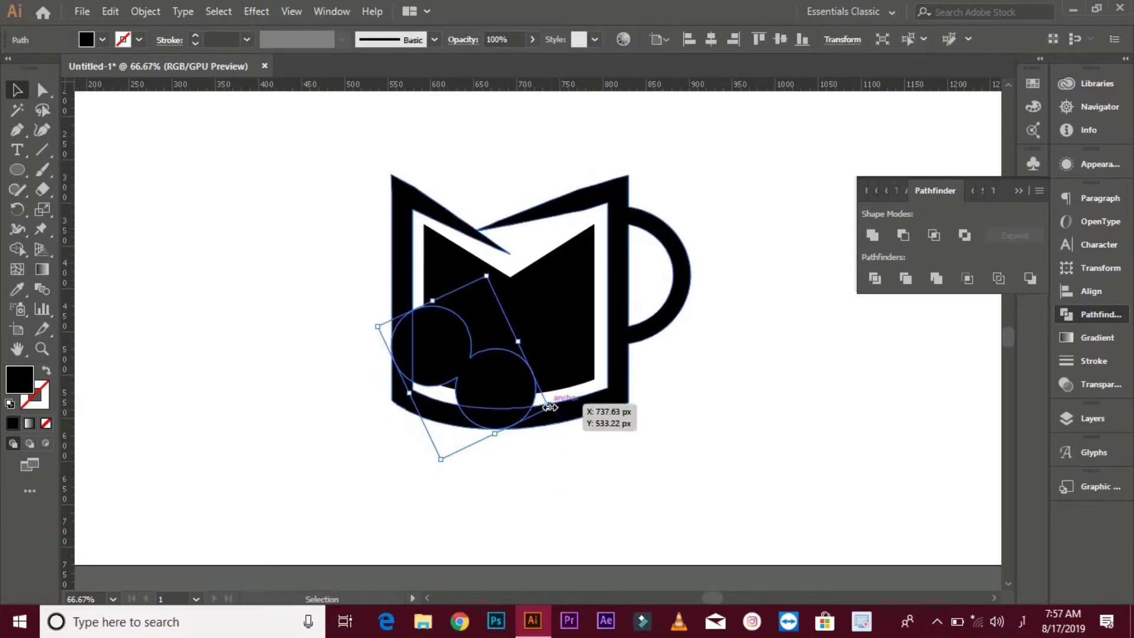
drag(546, 407, 503, 403)
scroll(483, 429, up, 4)
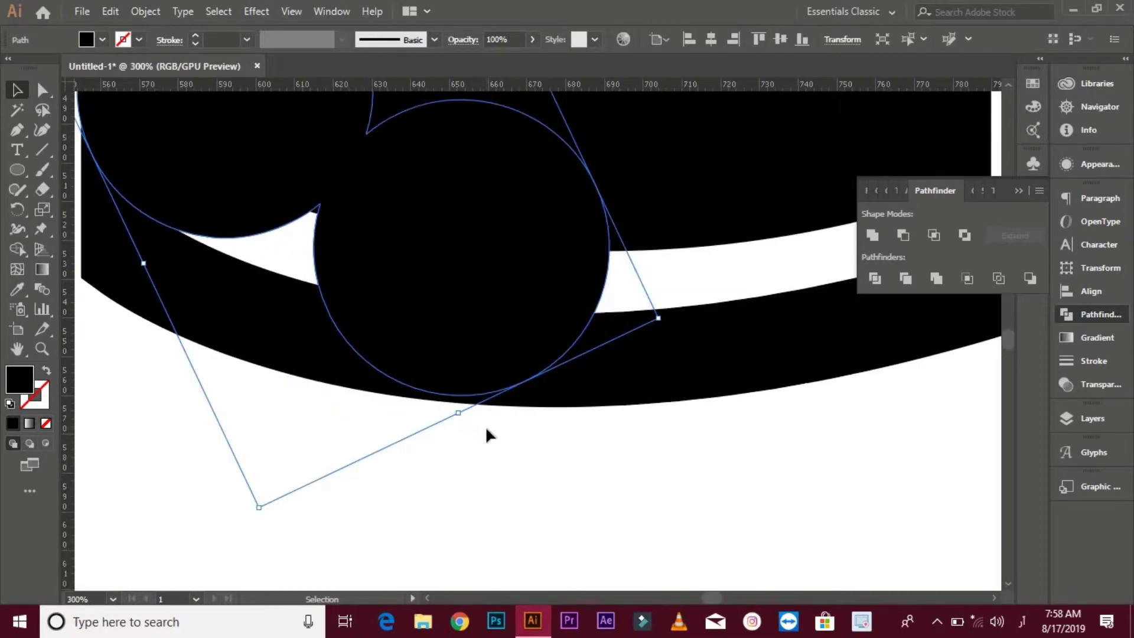
scroll(487, 426, down, 2)
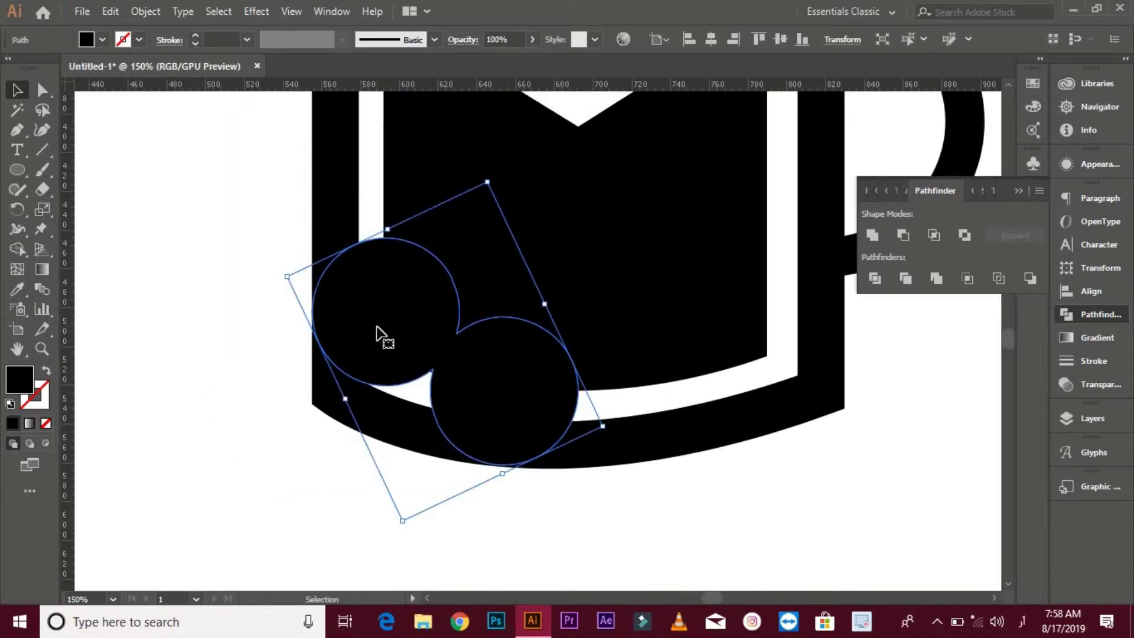
scroll(381, 345, down, 1)
Select the mug and bite shape and cut the bite out of the mug's lower-left corner with Shape Builder
drag(398, 384, 565, 473)
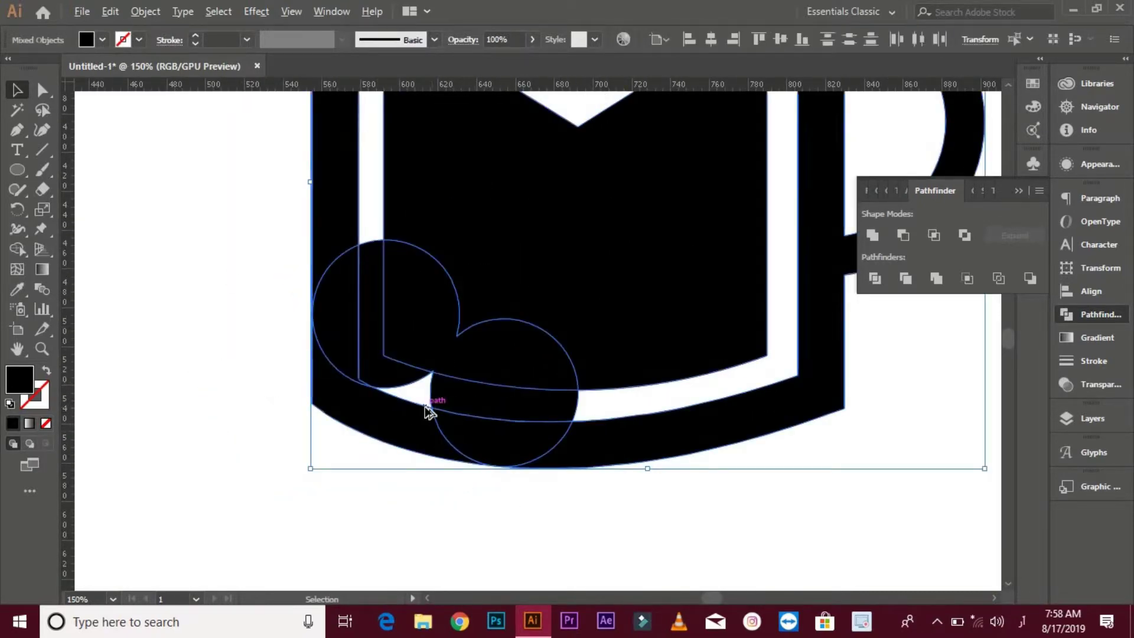
scroll(439, 397, down, 1)
click(18, 249)
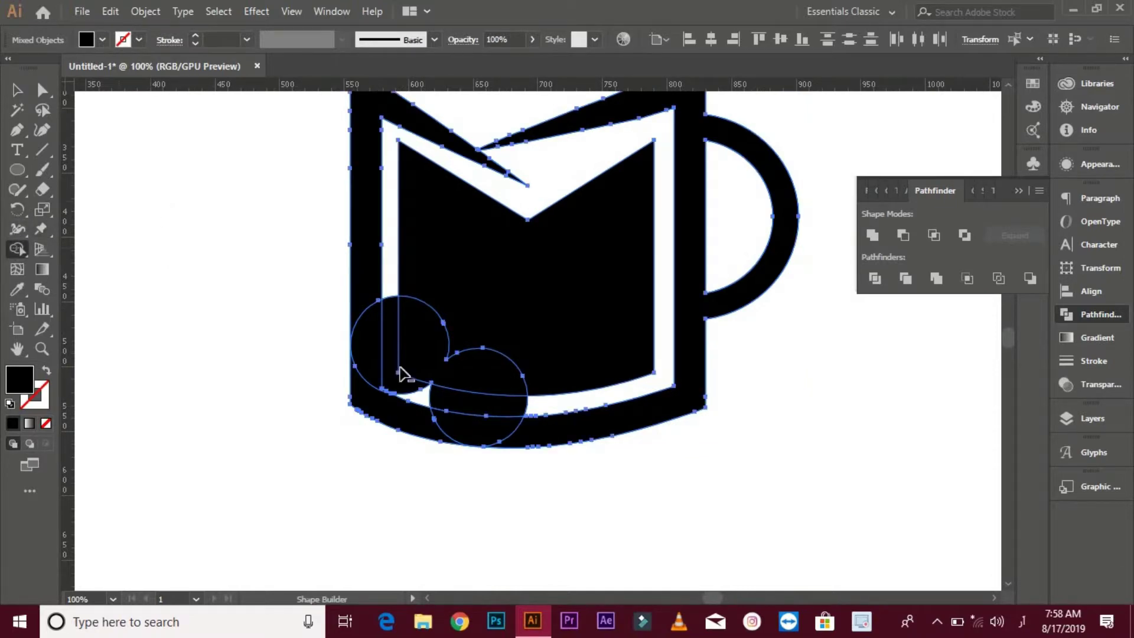
mouse_move(366, 353)
mouse_down()
mouse_move(334, 351)
mouse_move(399, 334)
mouse_move(481, 396)
mouse_move(472, 455)
mouse_up()
key(ctrl+z)
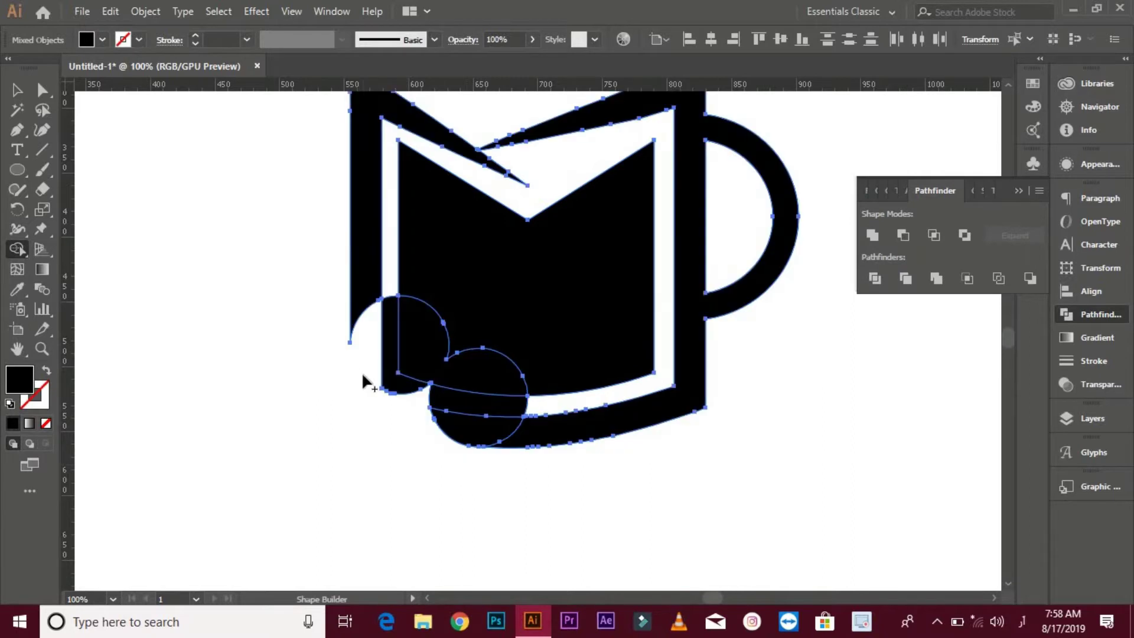
mouse_move(361, 370)
mouse_down()
mouse_move(400, 347)
mouse_move(457, 386)
mouse_move(466, 444)
mouse_up()
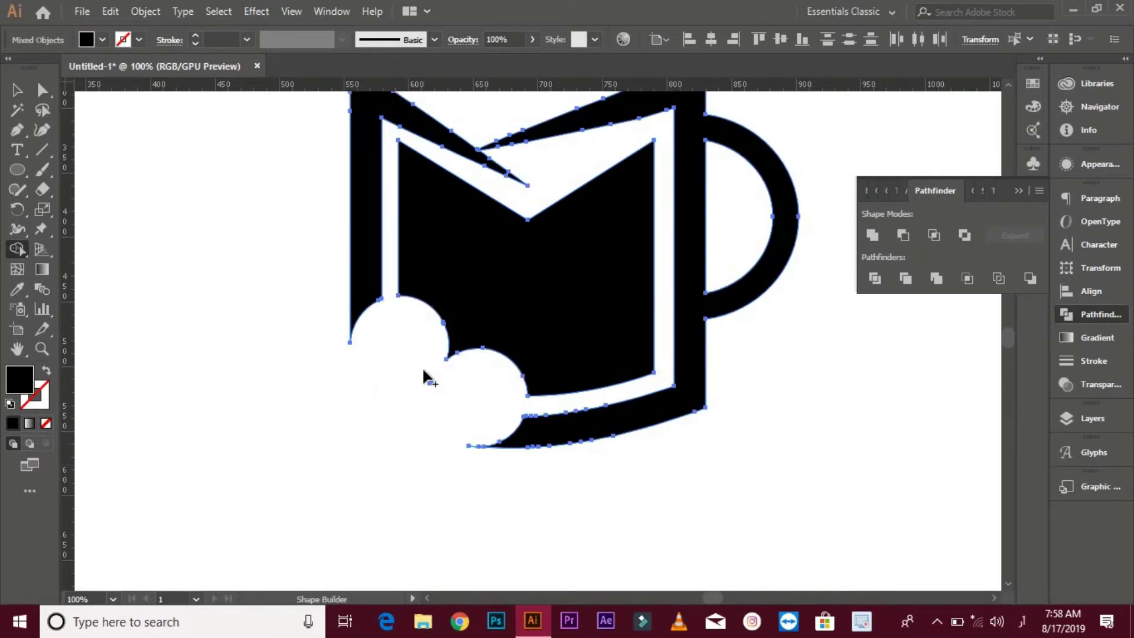
click(17, 90)
click(283, 314)
click(46, 92)
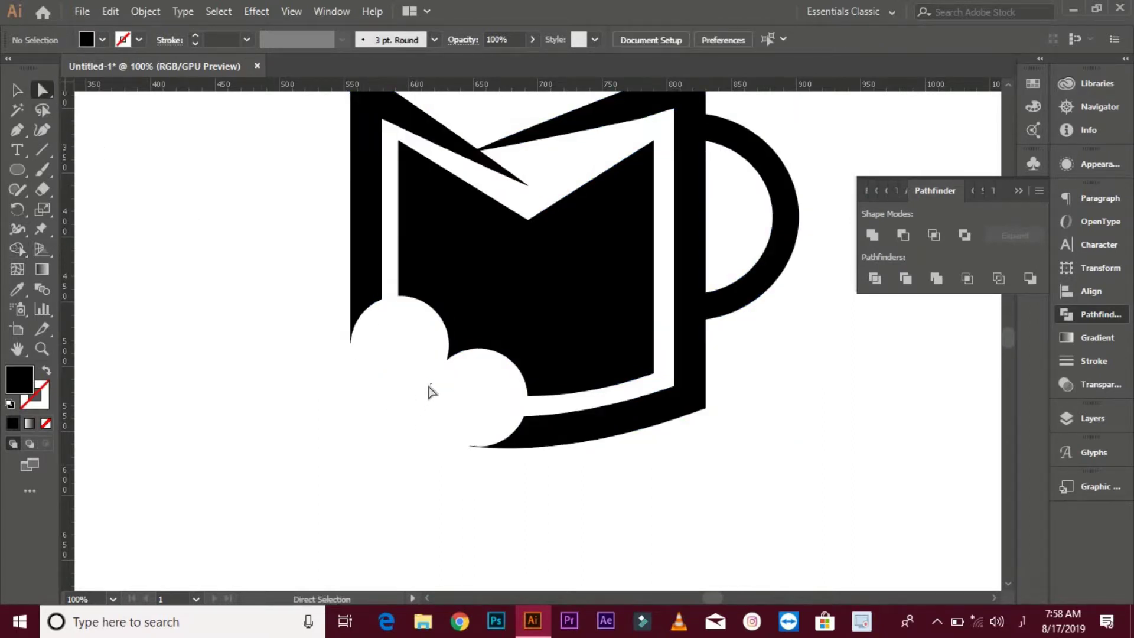
Delete the stray sliver of path left at the bite's lower tip on the mug's bottom edge
key(ctrl+equal)
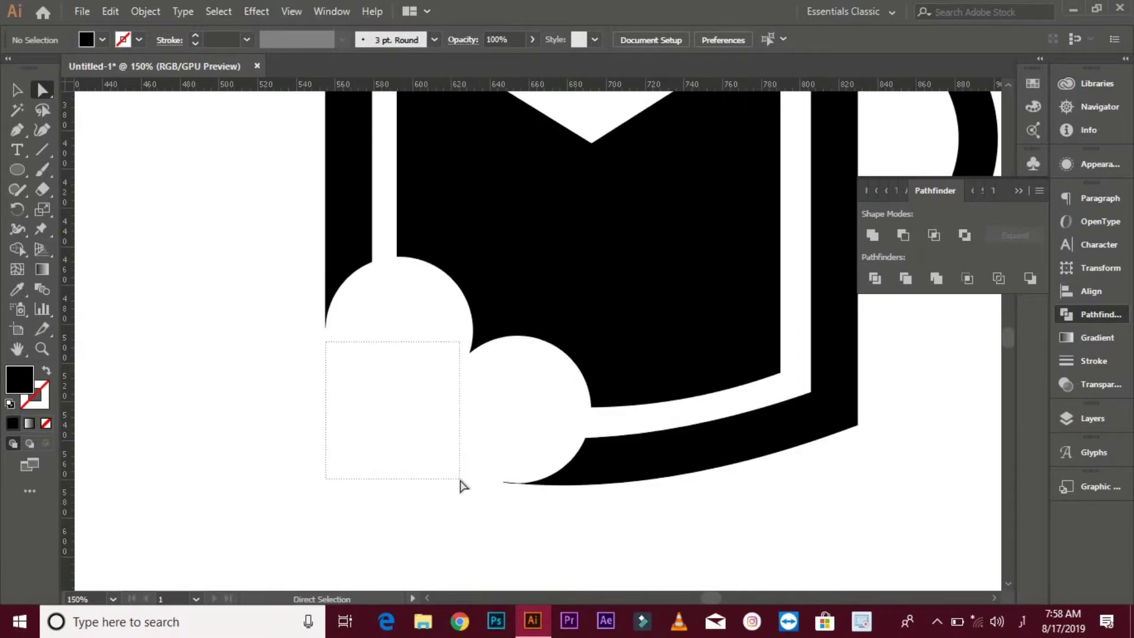
click(17, 90)
key(ctrl+equal)
key(ctrl+equal)
key(ctrl+equal)
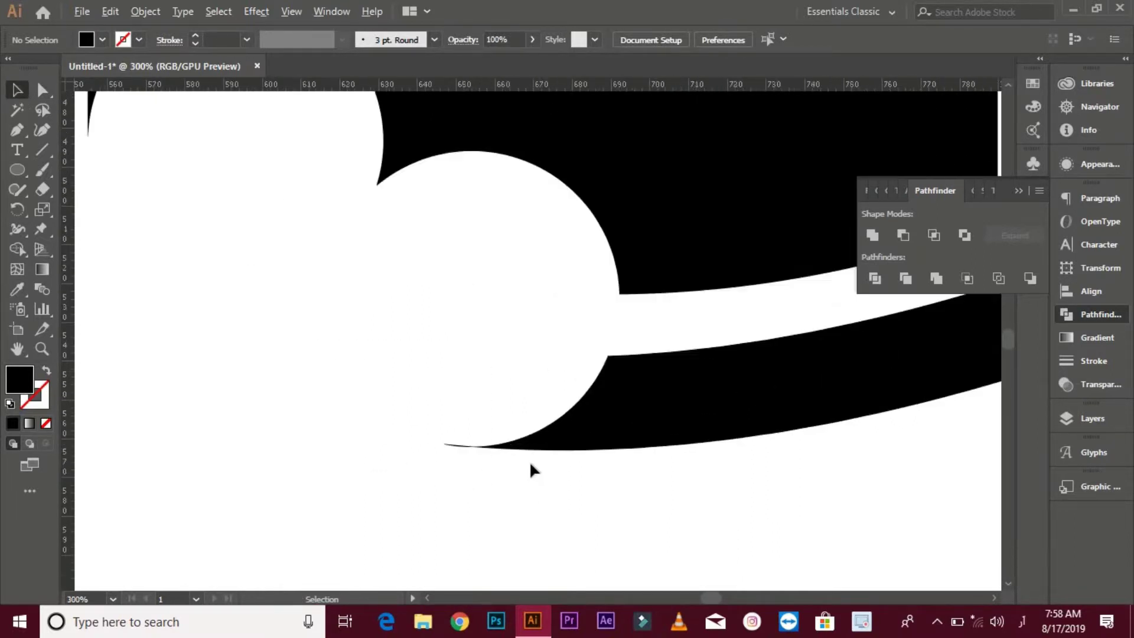
key(a)
drag(363, 383, 458, 471)
key(Delete)
key(Delete)
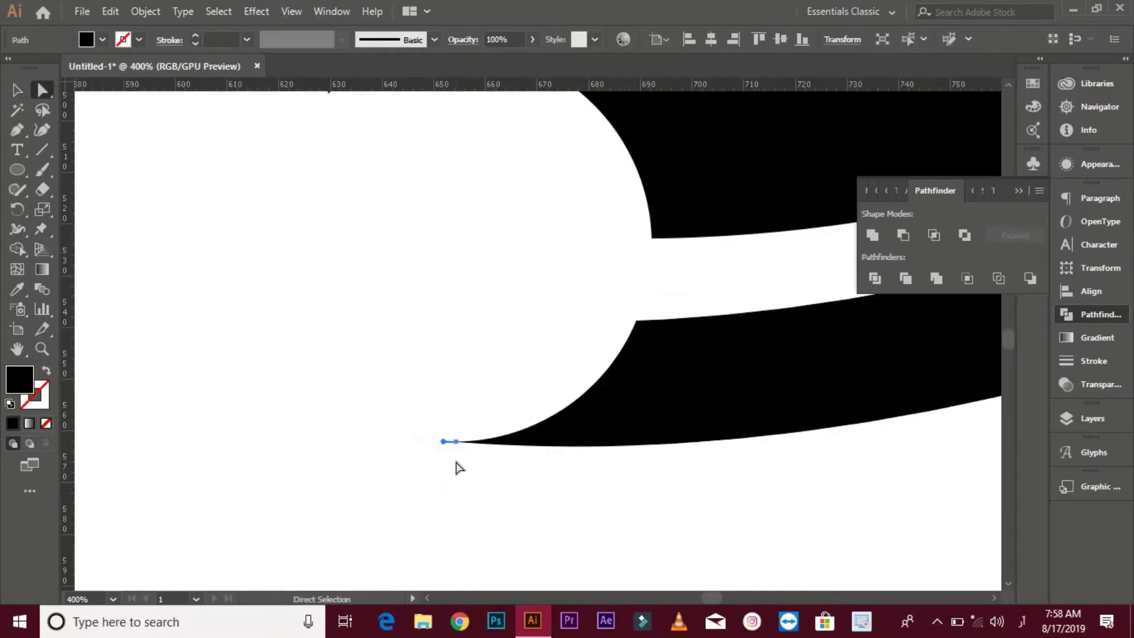
Check the bite's upper tip on the mug's left edge for leftover slivers
scroll(389, 423, down, 3)
scroll(389, 422, up, 4)
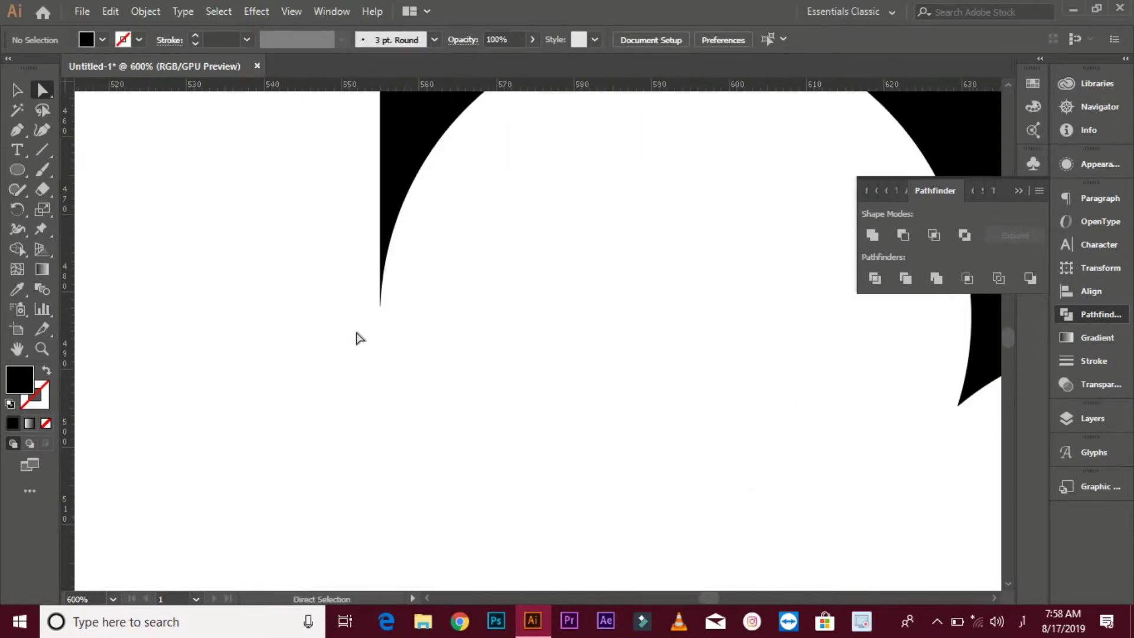
drag(352, 287, 400, 339)
click(409, 338)
scroll(409, 338, down, 3)
scroll(409, 337, down, 3)
click(17, 91)
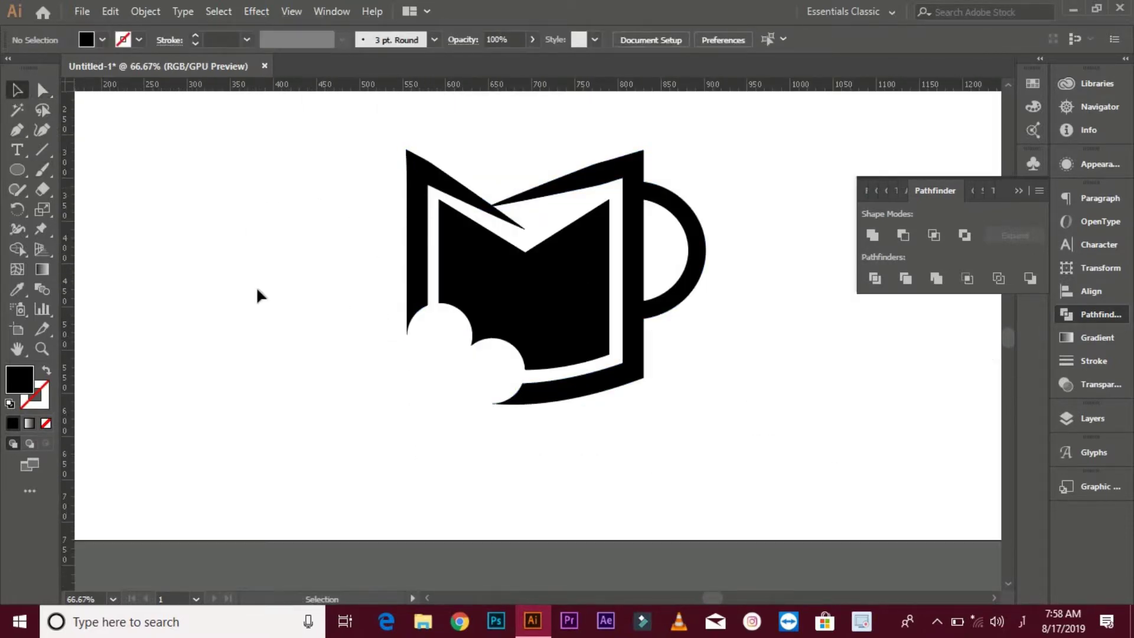
Select the whole mug and move it to the upper middle of the artboard
scroll(338, 440, down, 2)
scroll(365, 417, up, 1)
drag(311, 289, 501, 438)
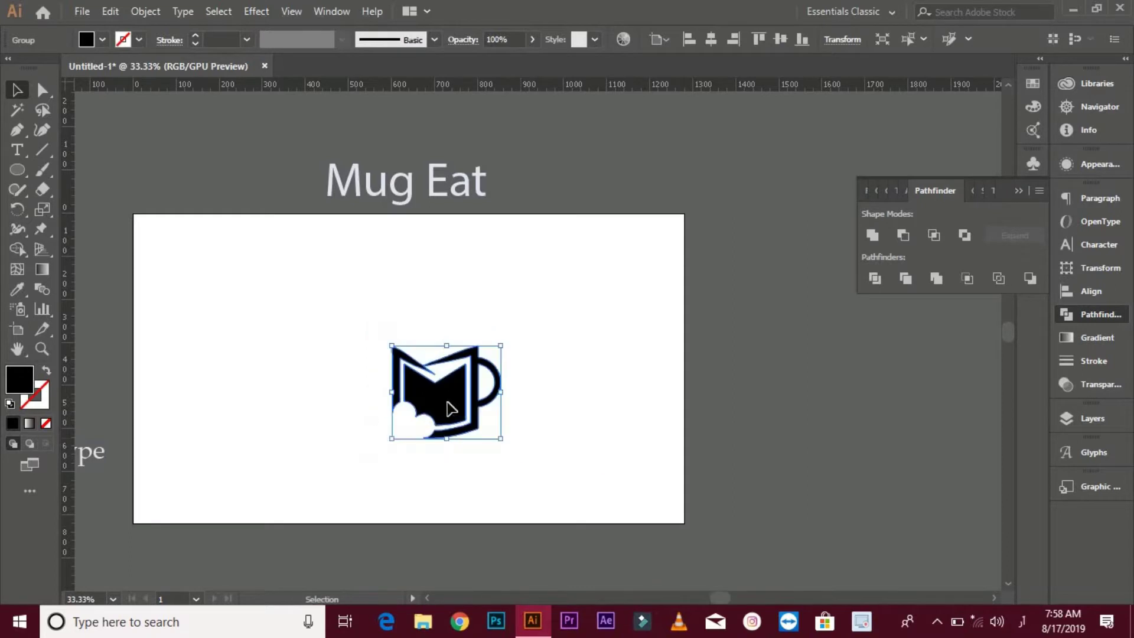
drag(450, 403, 419, 327)
click(454, 416)
drag(405, 395, 492, 421)
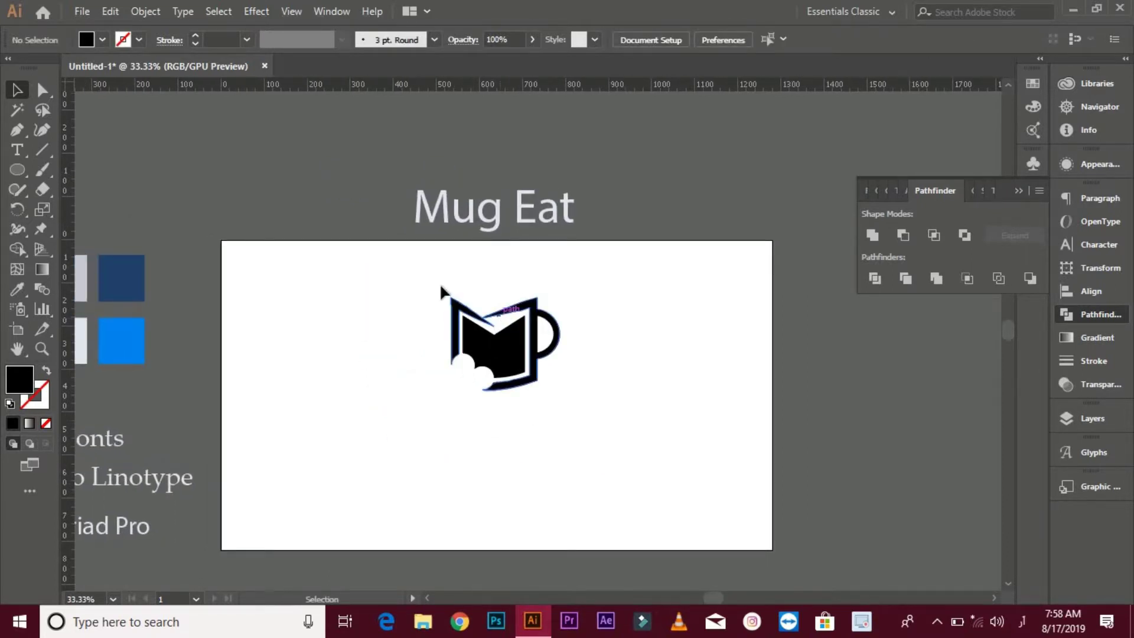
Add the text "Mug Eat" on the artboard below the mug
click(491, 224)
key(t)
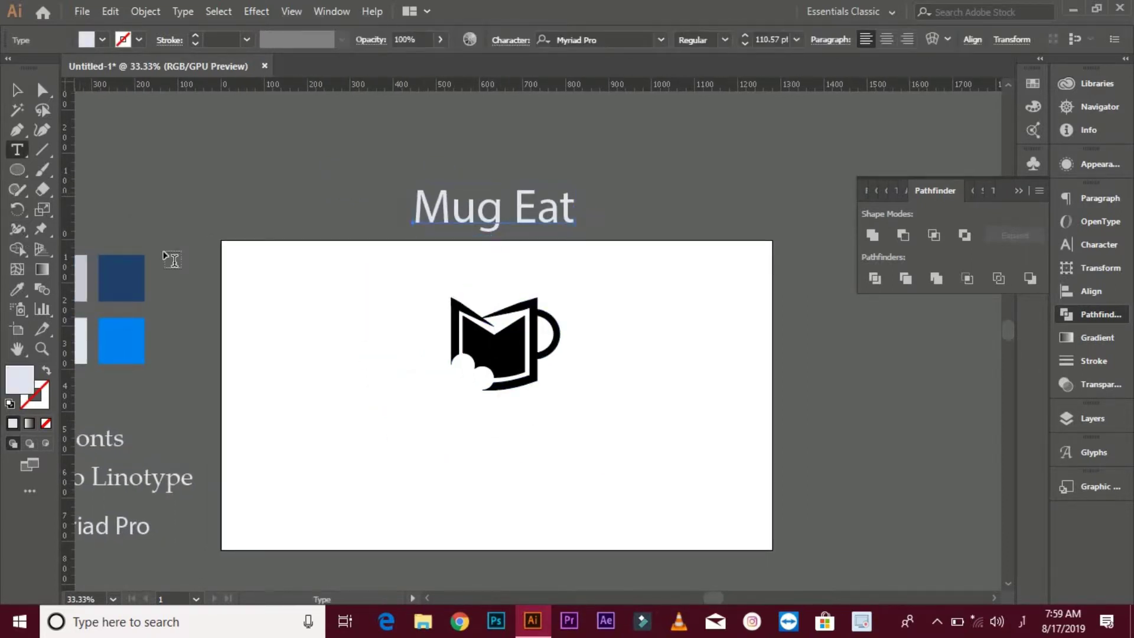
click(421, 443)
text(Mug Eat)
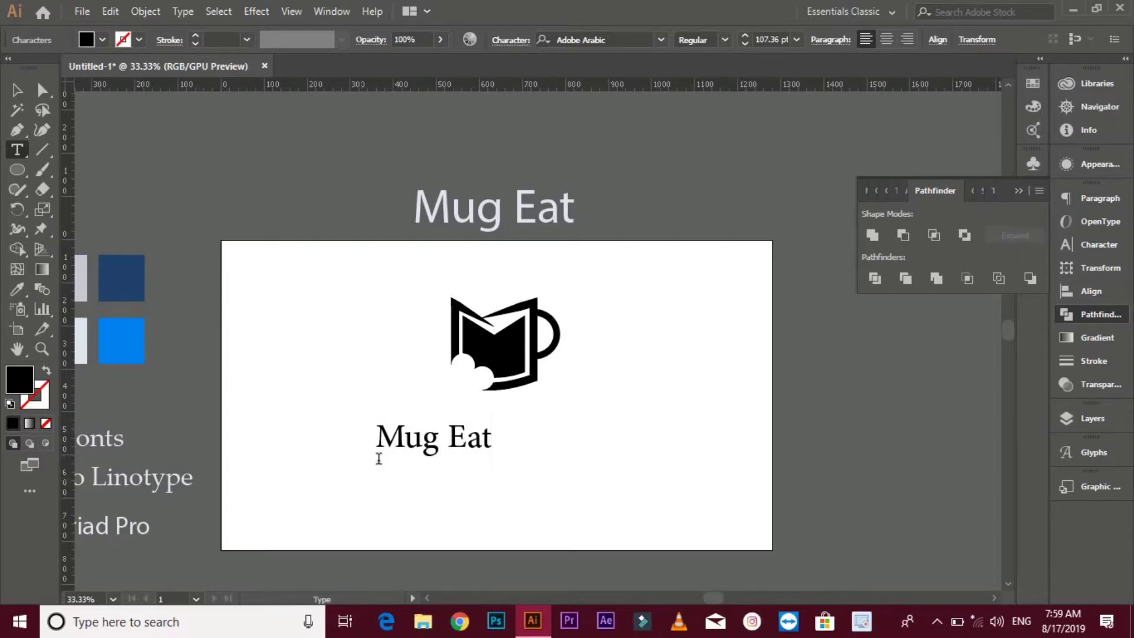
Give the word "Mug" the Myriad Pro style sampled from the font label, and recolour it with the mug's black
double_click(456, 441)
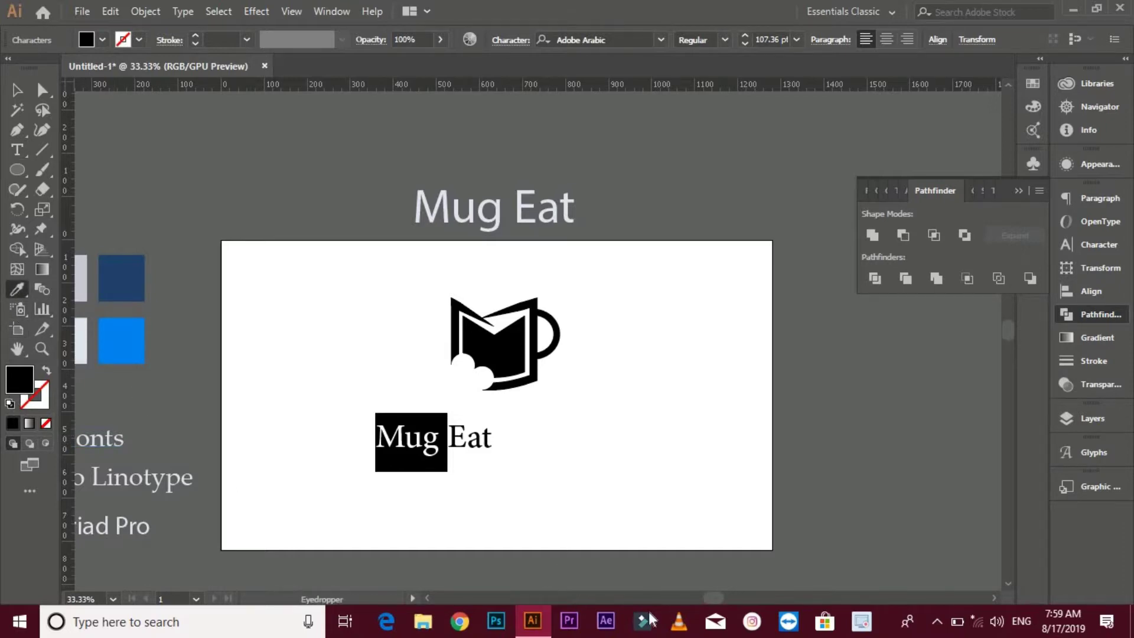
scroll(570, 505, left, 5)
click(513, 521)
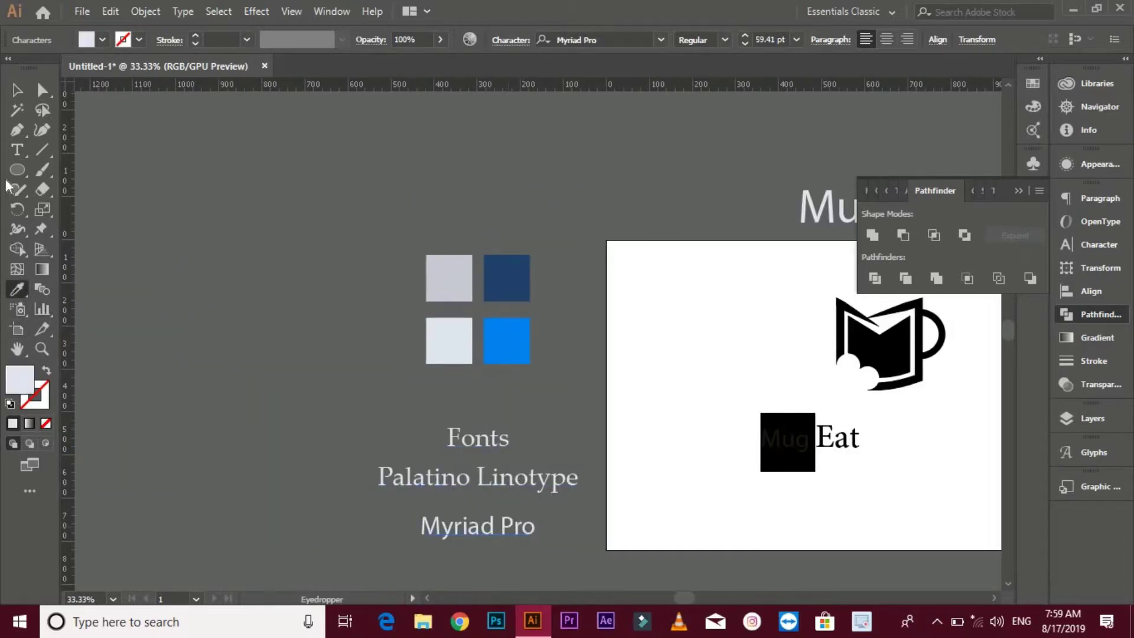
key(Escape)
scroll(709, 451, right, 2)
click(17, 149)
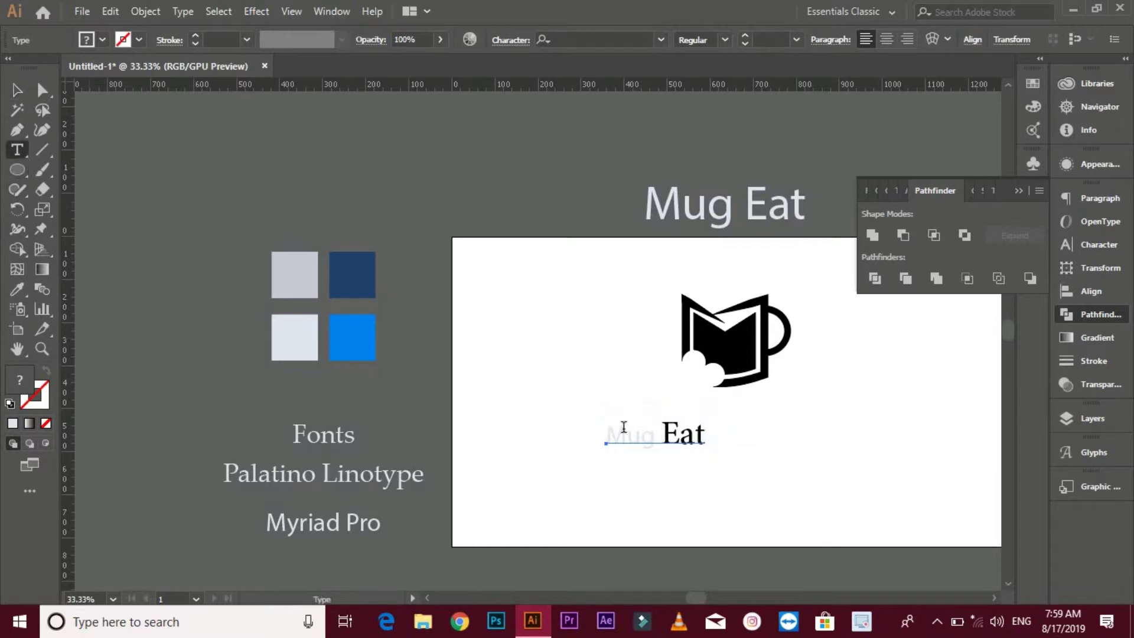
double_click(623, 431)
click(17, 289)
click(743, 345)
Move the "Mug Eat" text directly under the mug and enlarge the word "Mug" to match the height of "Eat"
click(18, 90)
click(532, 378)
drag(673, 441, 537, 434)
click(17, 150)
double_click(478, 428)
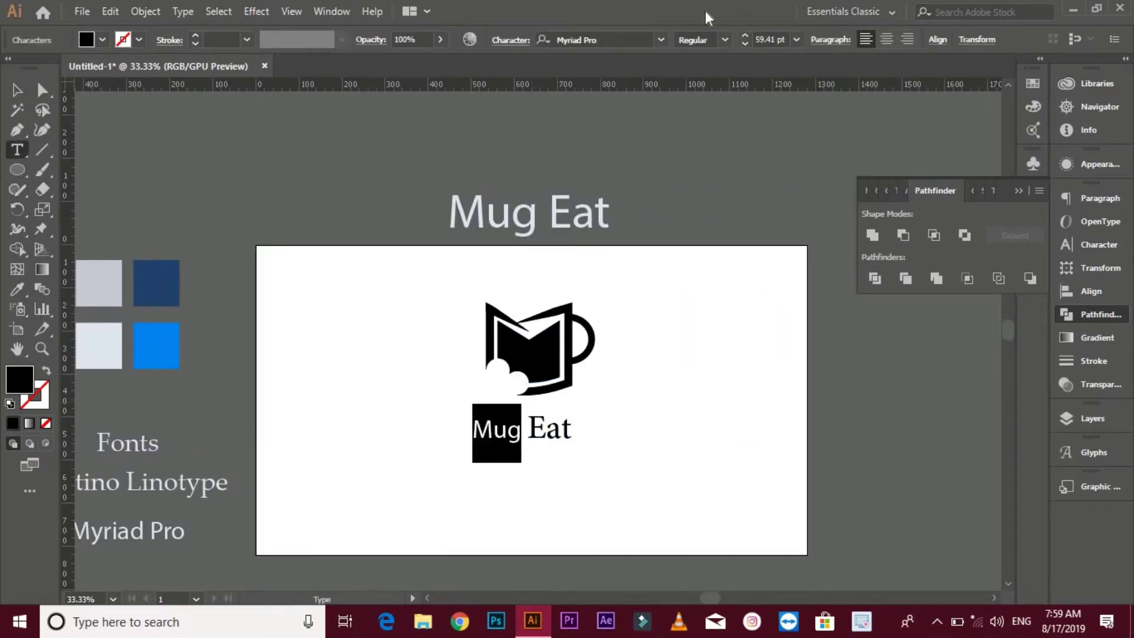
click(769, 39)
scroll(770, 39, up, 8)
click(17, 90)
Select the text and the mug and centre the text horizontally under the mug
scroll(540, 440, up, 1)
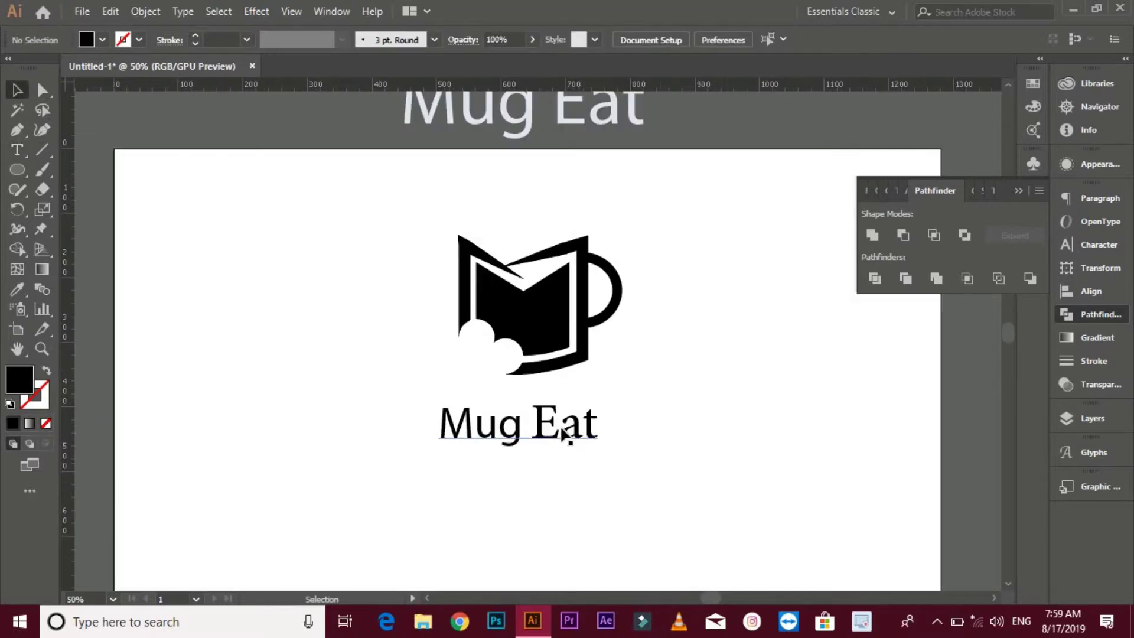
drag(556, 438, 566, 439)
shift+click(544, 329)
click(544, 329)
click(547, 40)
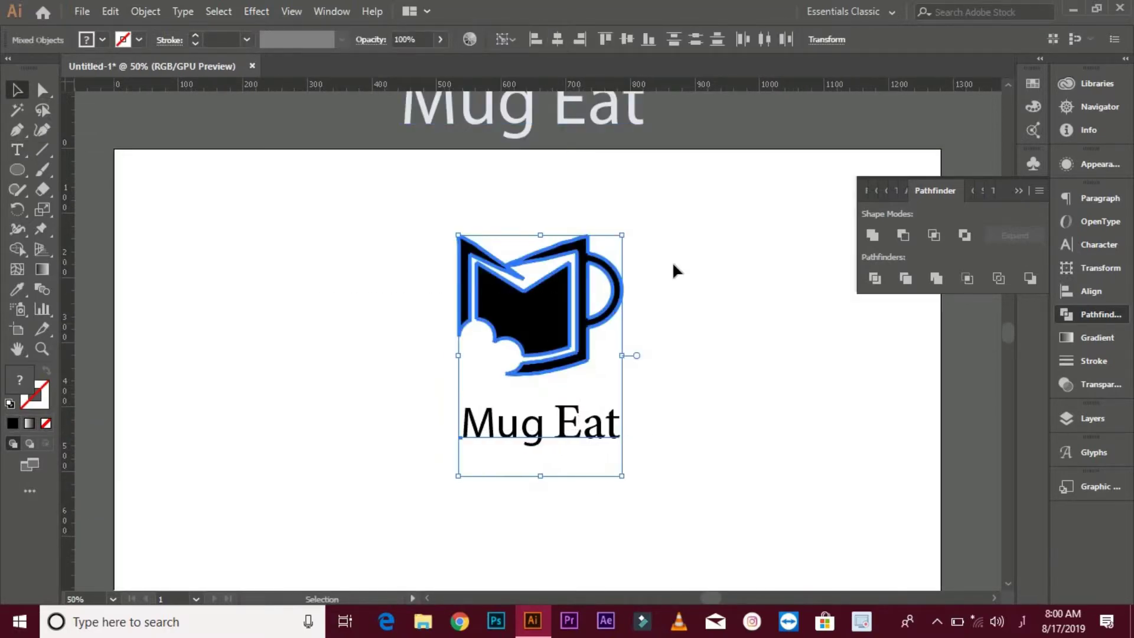
Convert the "Mug Eat" text to outlines and centre it horizontally with the mug again
click(673, 261)
right_click(593, 421)
click(635, 215)
click(656, 354)
click(561, 438)
shift+click(582, 344)
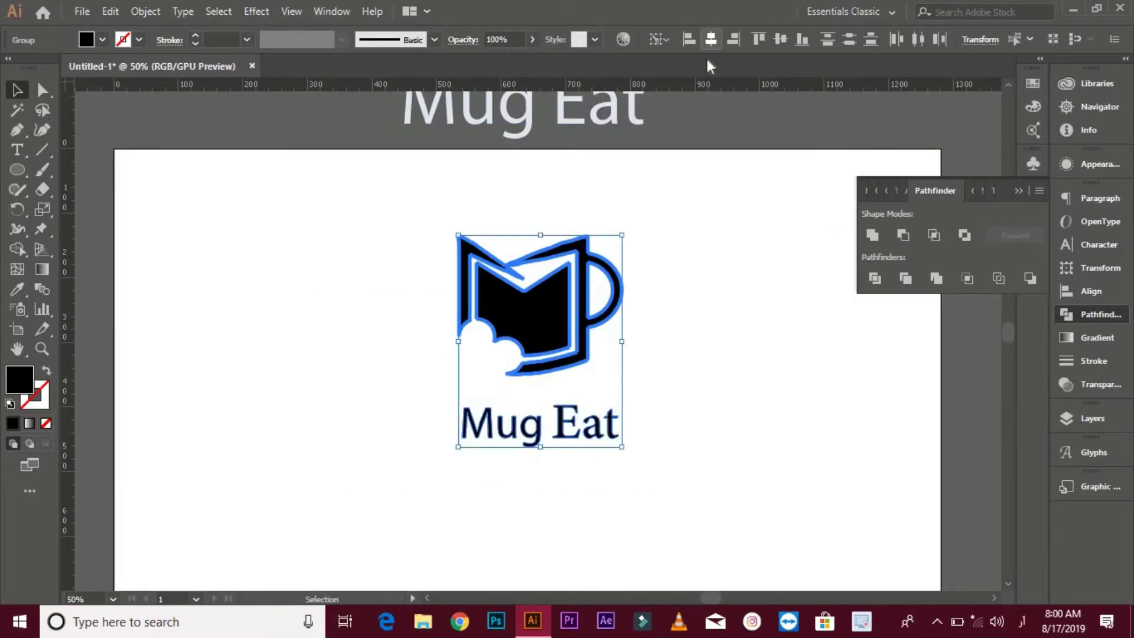
click(650, 372)
Shift the outlined text slightly left and up so it sits closer beneath the mug
drag(612, 422, 602, 422)
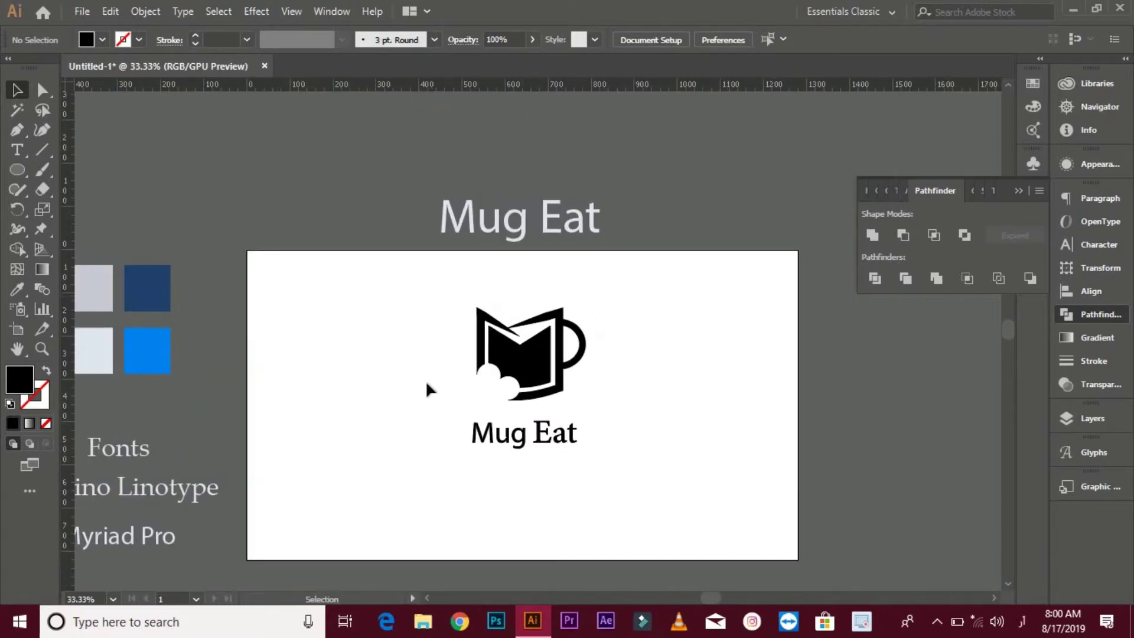
drag(576, 441, 577, 432)
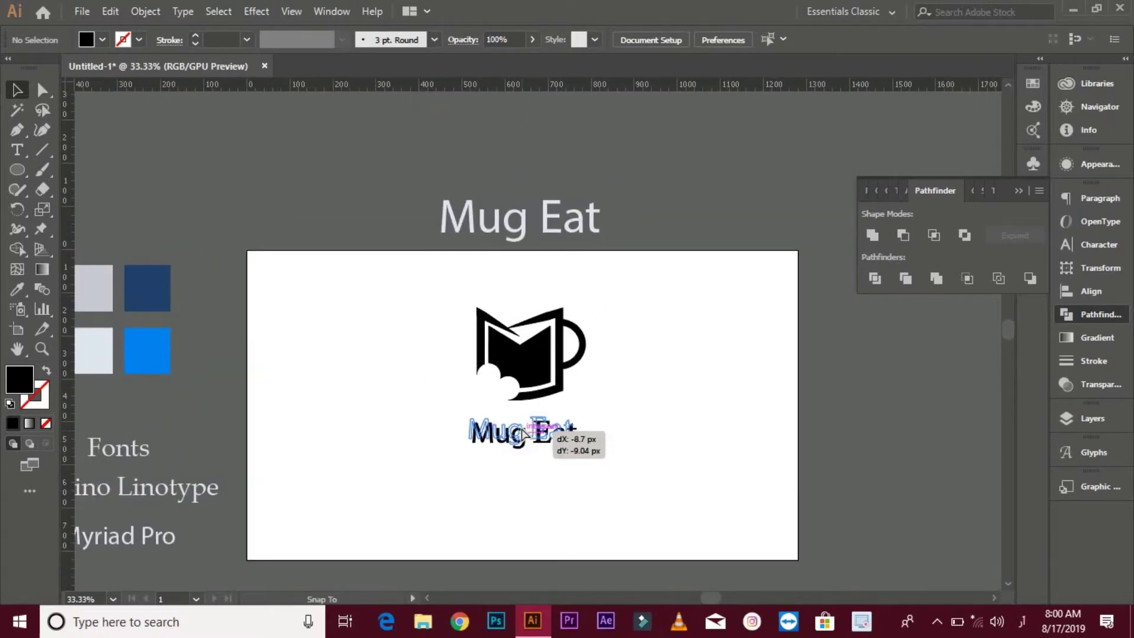
click(601, 385)
scroll(602, 387, up, 1)
click(519, 341)
click(666, 321)
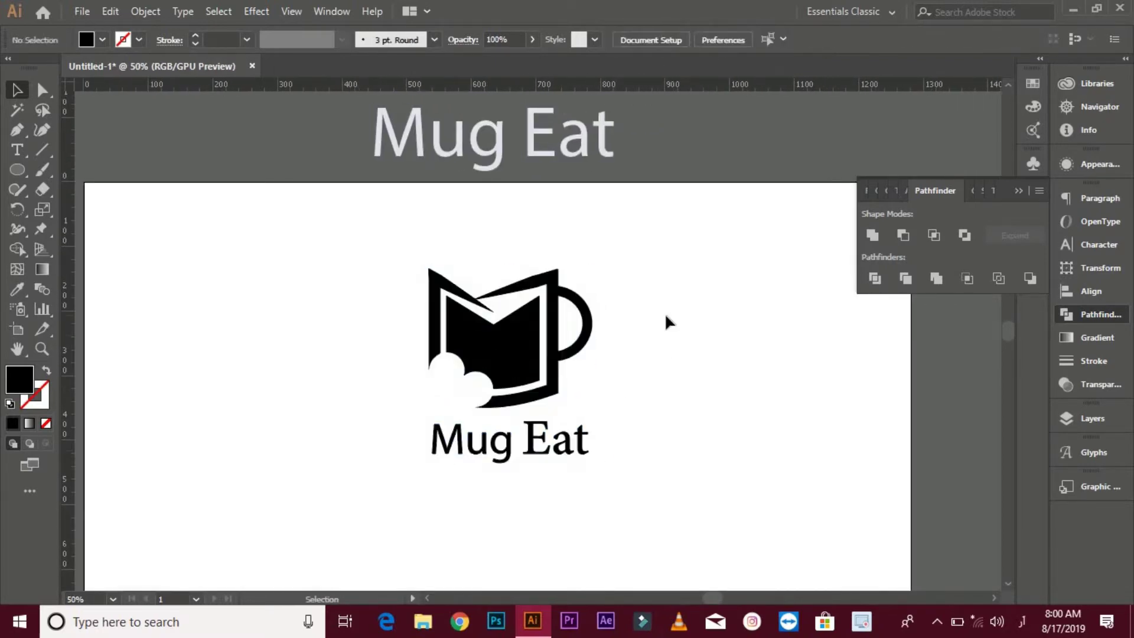
Group the mug with the outlined text and scale the group down slightly
scroll(632, 331, down, 2)
scroll(622, 344, up, 1)
drag(414, 301, 649, 486)
key(ctrl+g)
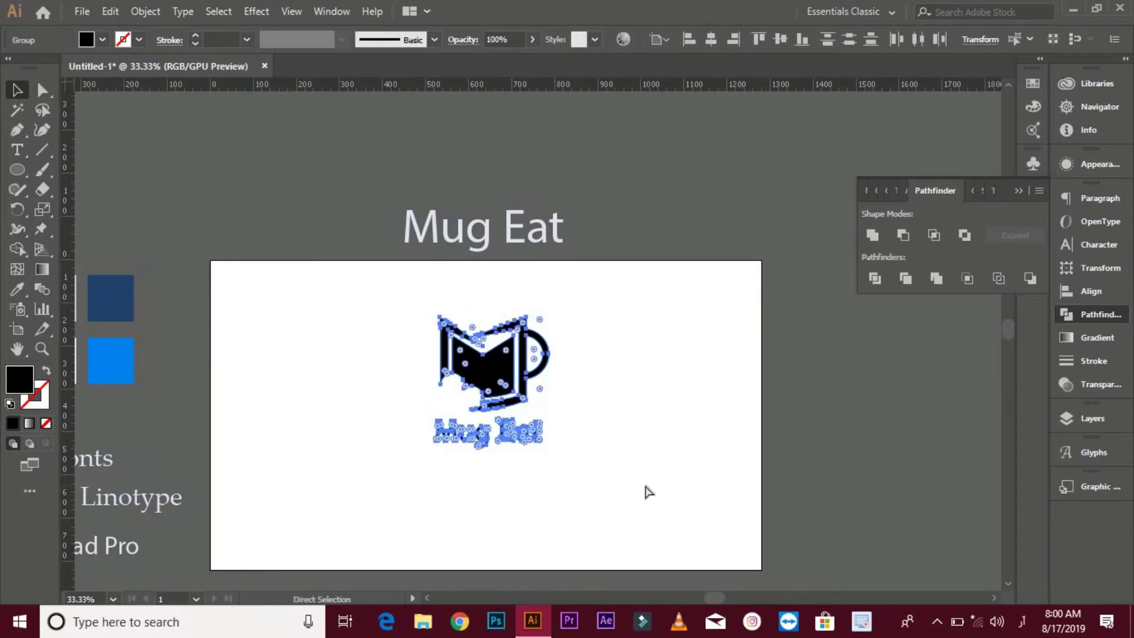
drag(549, 446, 541, 437)
click(527, 460)
Move the grouped logo off the artboard to the empty area above its upper-right corner
drag(632, 473, 757, 474)
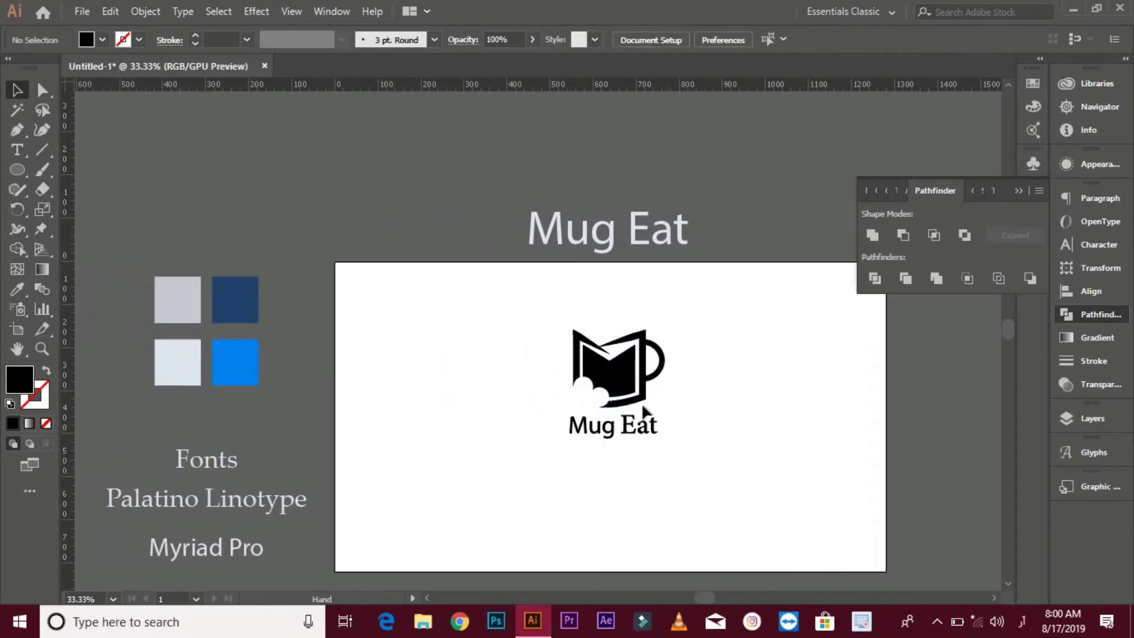
scroll(475, 409, down, 1)
drag(585, 378, 747, 214)
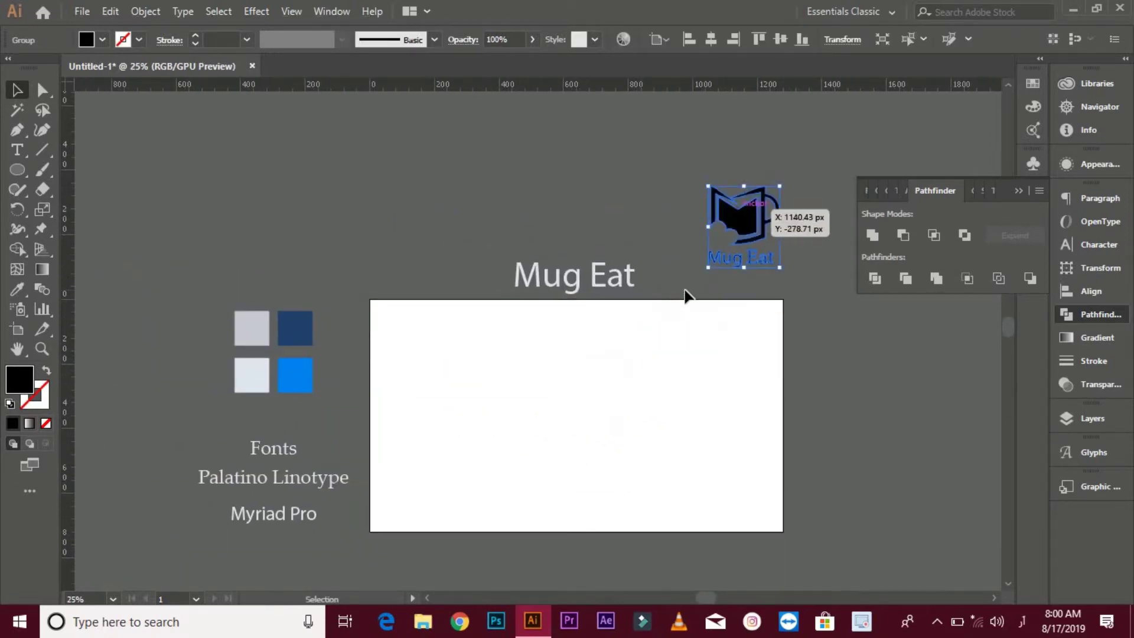
click(671, 265)
drag(671, 265, 663, 256)
Draw a rectangle covering the artboard's upper-left quarter and duplicate it to fill the other three quarters
drag(24, 170, 76, 168)
drag(362, 290, 568, 405)
key(v)
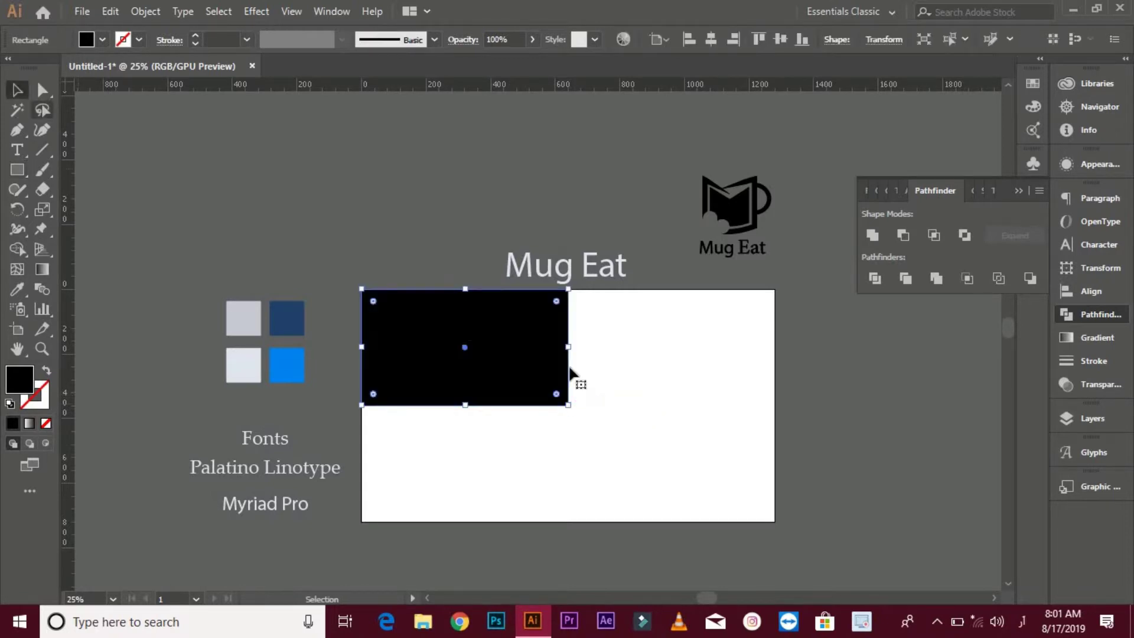
drag(465, 348, 466, 464)
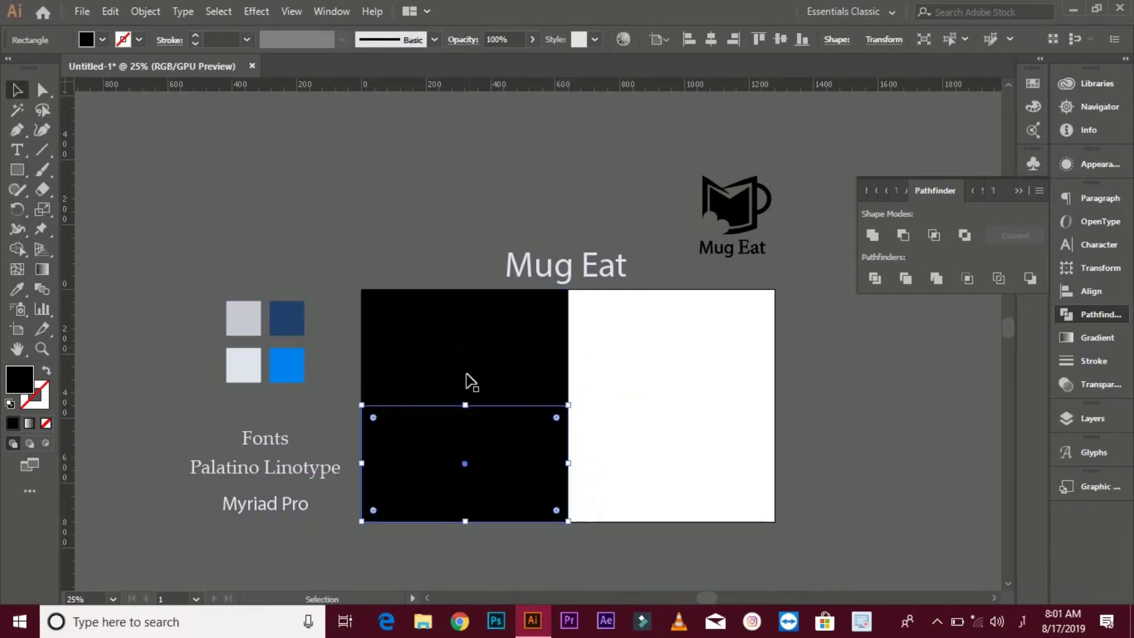
drag(493, 381, 699, 385)
click(856, 399)
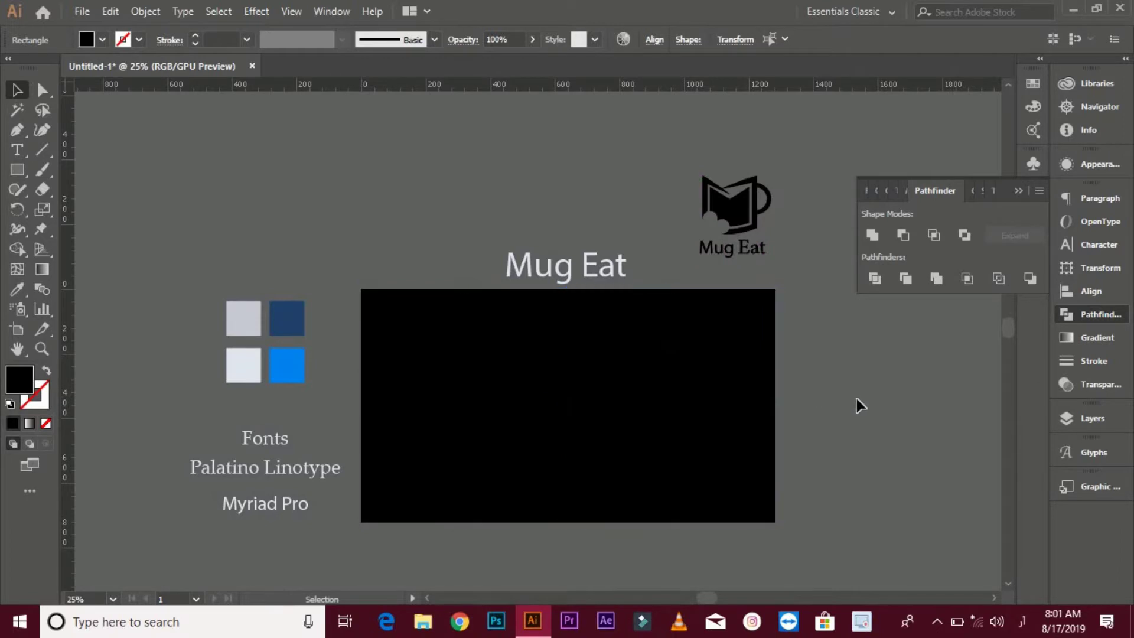
Fill the upper-left rectangle with the dark blue swatch colour and the upper-right rectangle with the light grey one
click(472, 372)
key(i)
click(287, 314)
key(v)
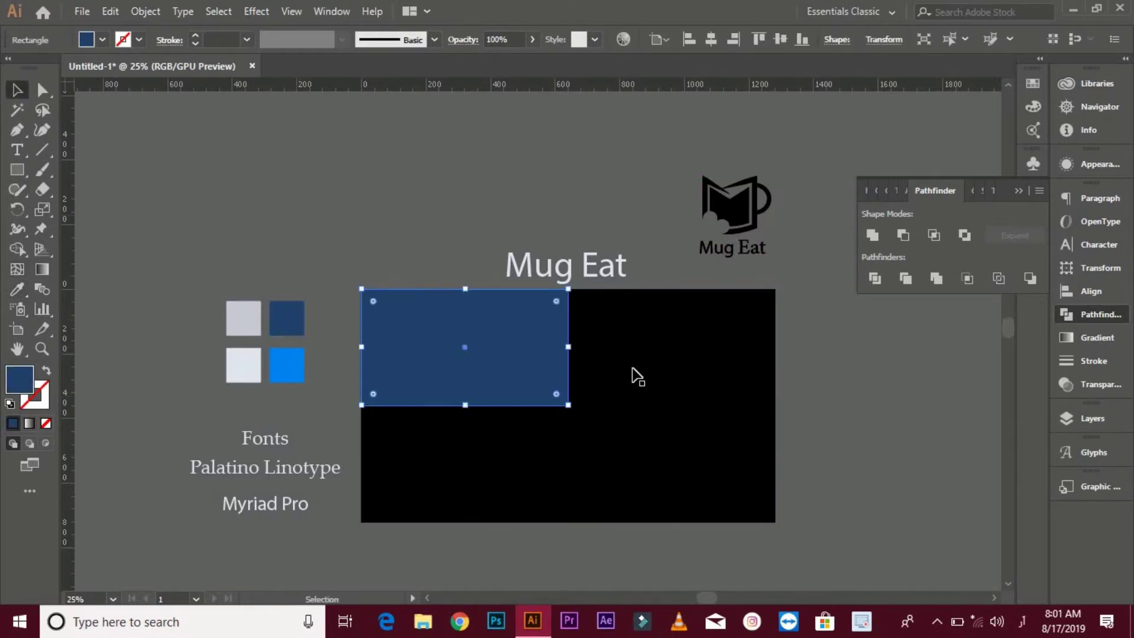
click(633, 374)
key(i)
click(244, 317)
key(v)
Fill the lower-left rectangle with the pale blue-white swatch colour and the lower-right rectangle with the bright blue one
click(449, 460)
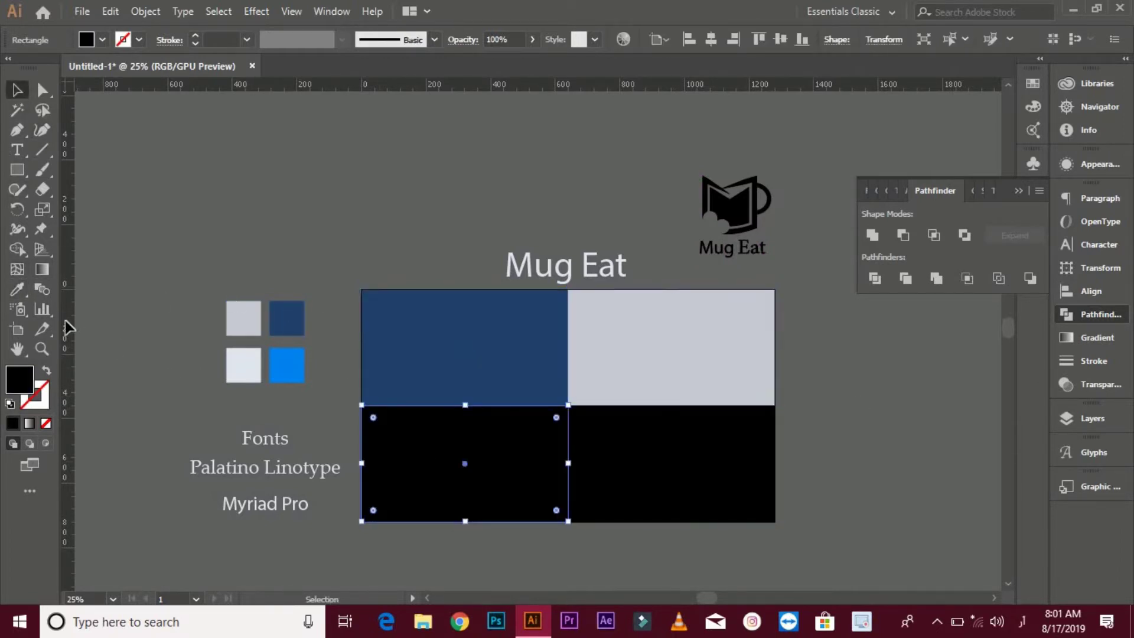
key(i)
click(233, 351)
click(16, 89)
click(671, 463)
key(i)
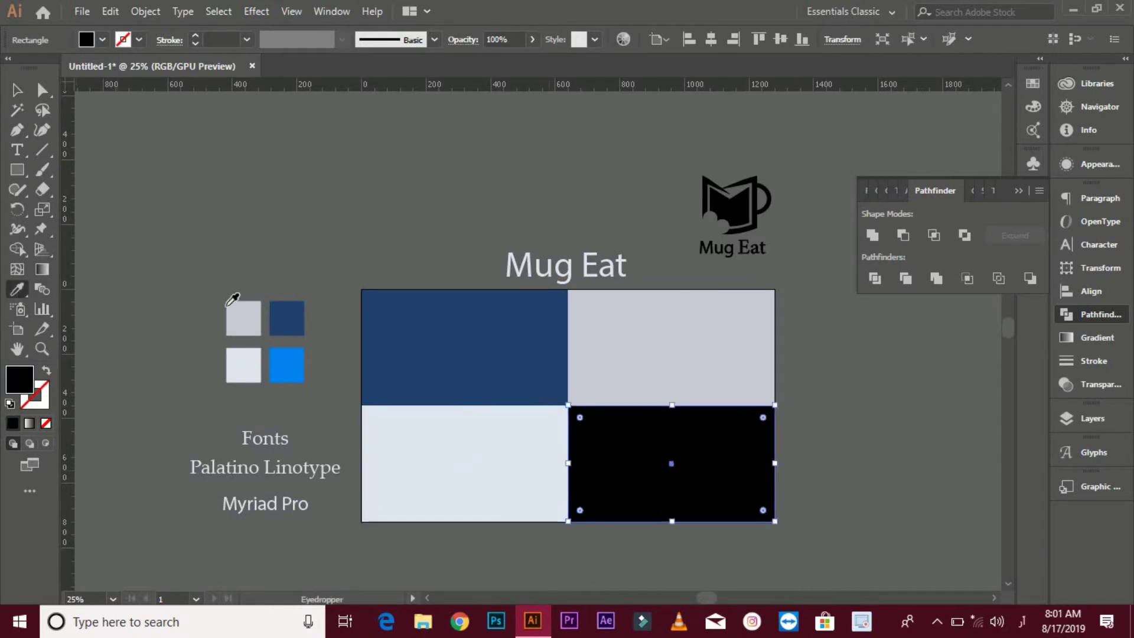
click(287, 365)
click(17, 90)
click(218, 208)
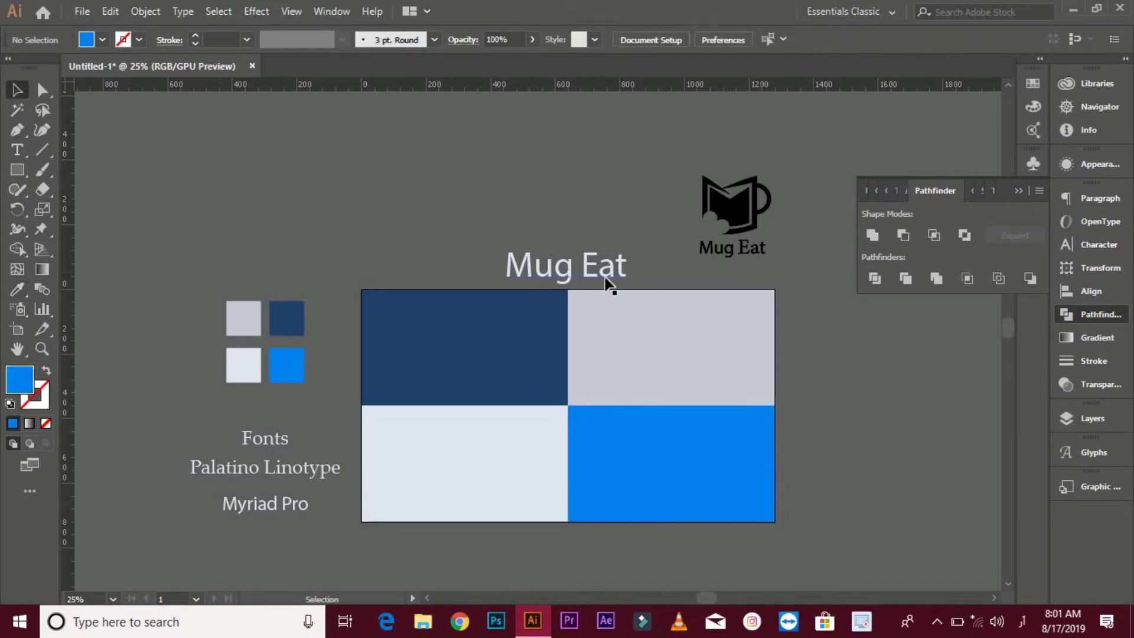
Move the logo group onto the dark blue rectangle and scale it down
click(755, 219)
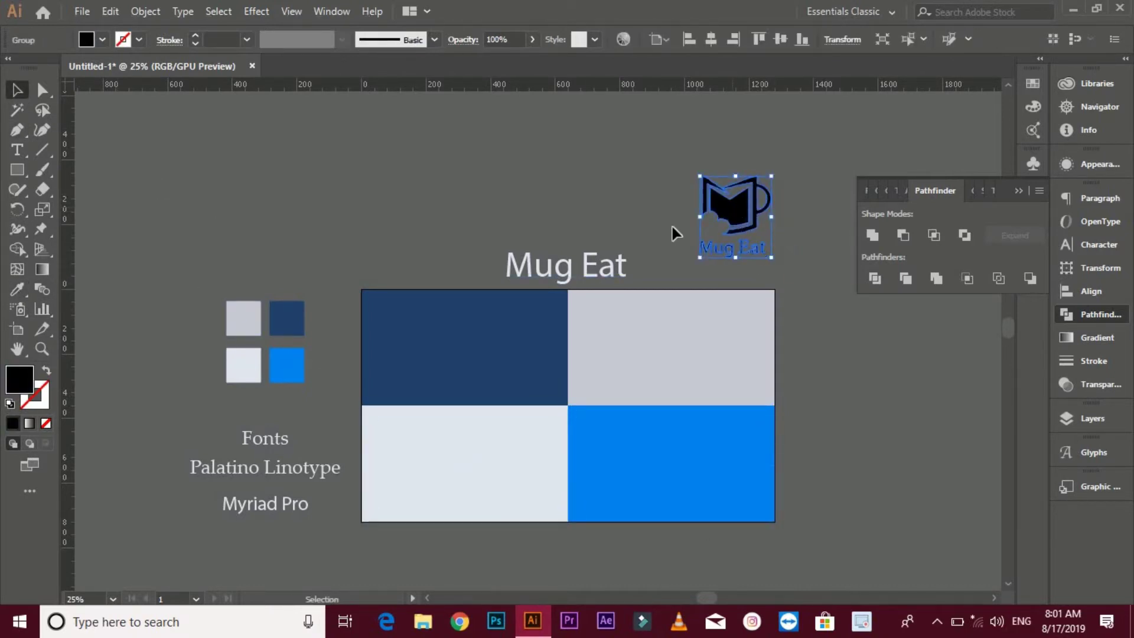
drag(727, 221, 467, 345)
drag(502, 381, 501, 366)
click(455, 314)
scroll(444, 325, up, 1)
scroll(455, 325, down, 1)
Recolour the logo on the dark blue rectangle with the light grey swatch
click(480, 327)
key(i)
click(177, 295)
key(v)
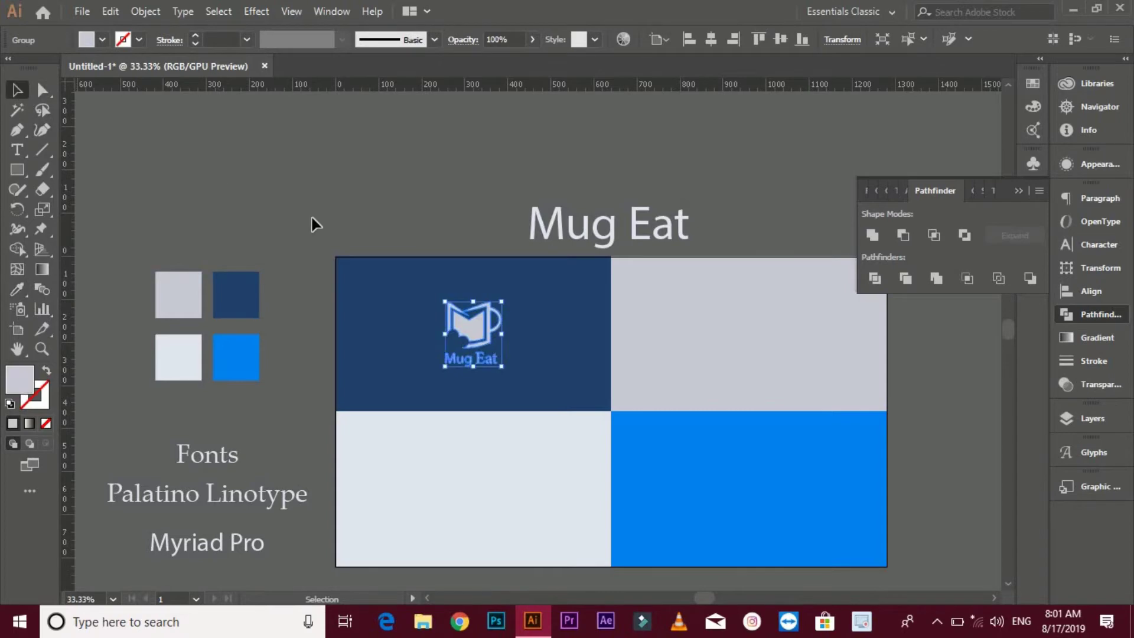
Centre the logo on the dark blue rectangle and scale it down a little further
drag(313, 223, 555, 339)
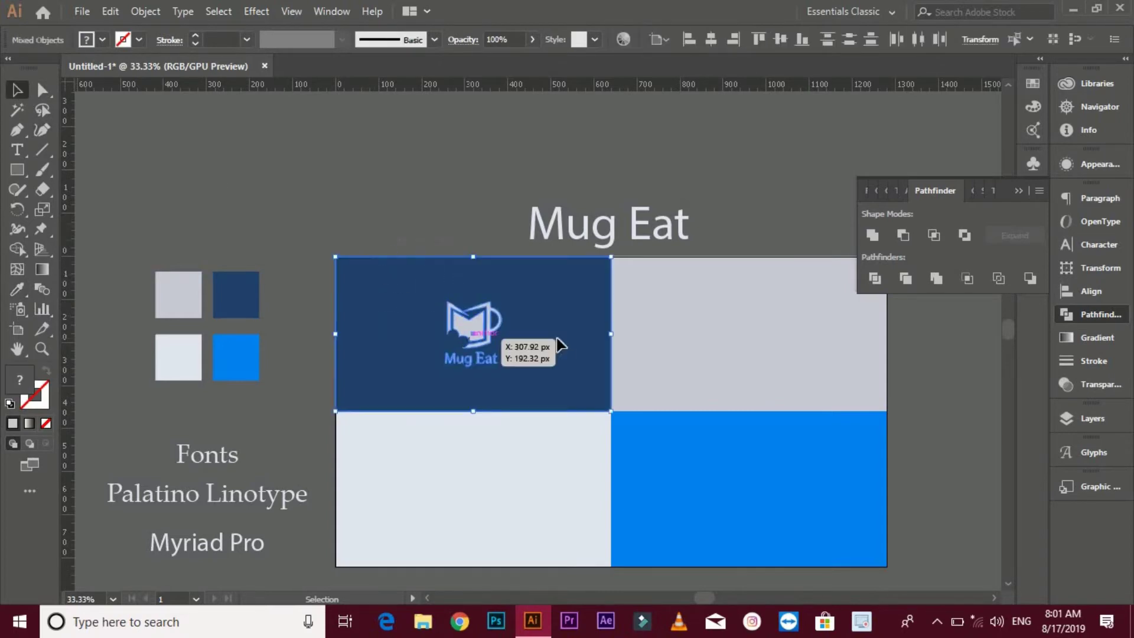
click(725, 107)
drag(486, 319, 467, 321)
click(467, 320)
drag(486, 370, 478, 363)
click(417, 240)
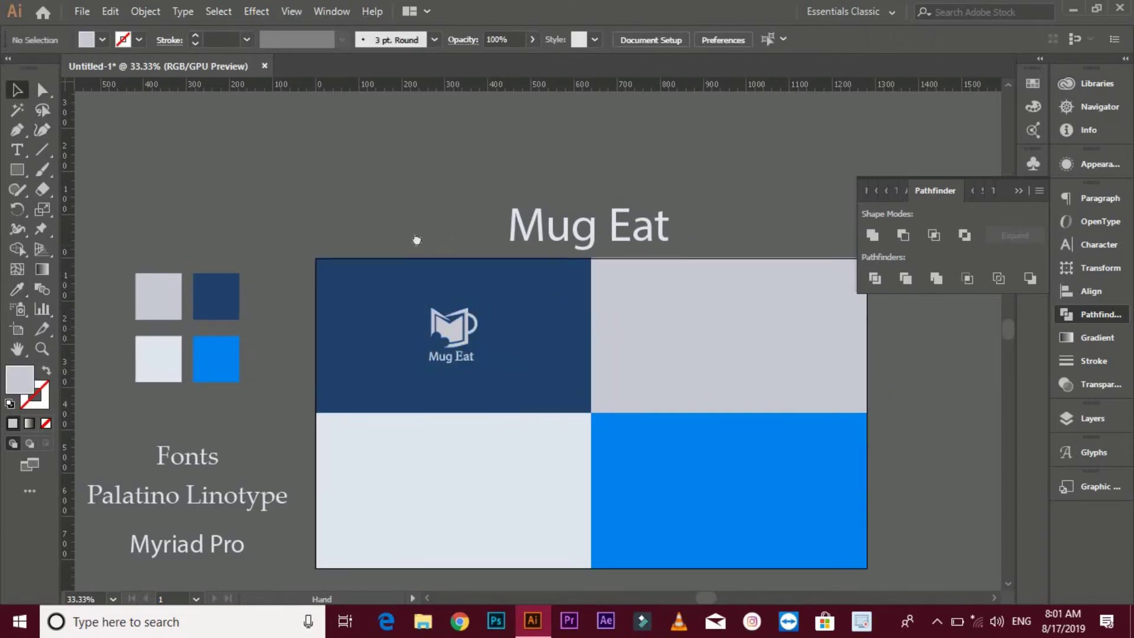
Duplicate the logo onto the light grey rectangle and recolour the copy with the dark blue swatch
drag(416, 240, 363, 211)
drag(404, 310, 678, 310)
key(i)
click(172, 278)
key(v)
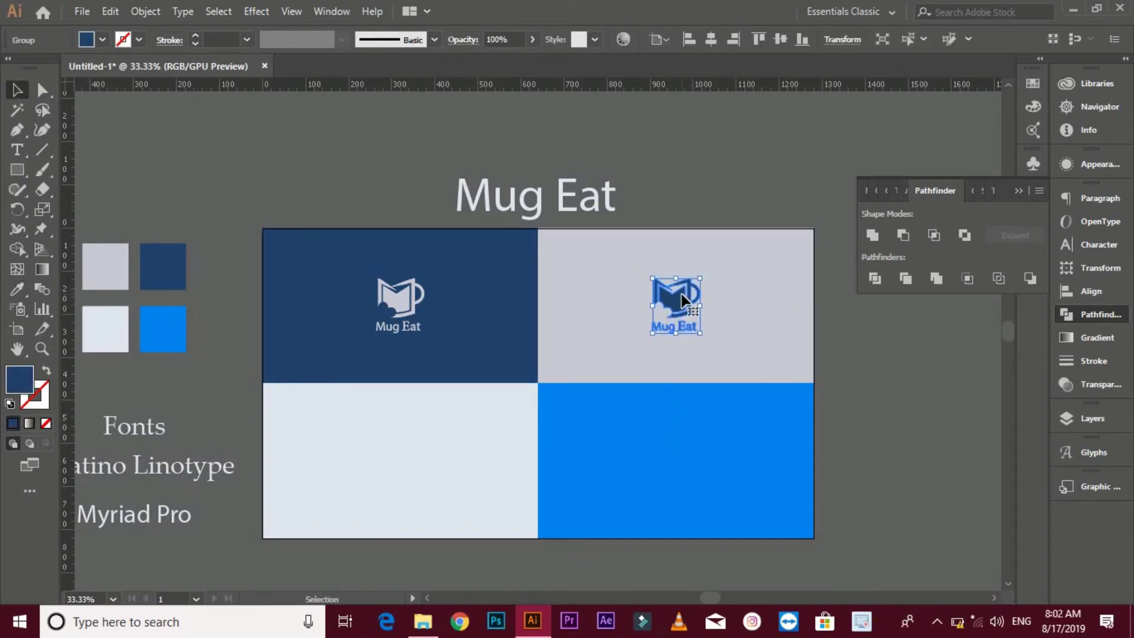
Duplicate the dark blue logo straight down onto the bright blue rectangle and recolour the copy with the pale rectangle's colour
drag(675, 304, 669, 460)
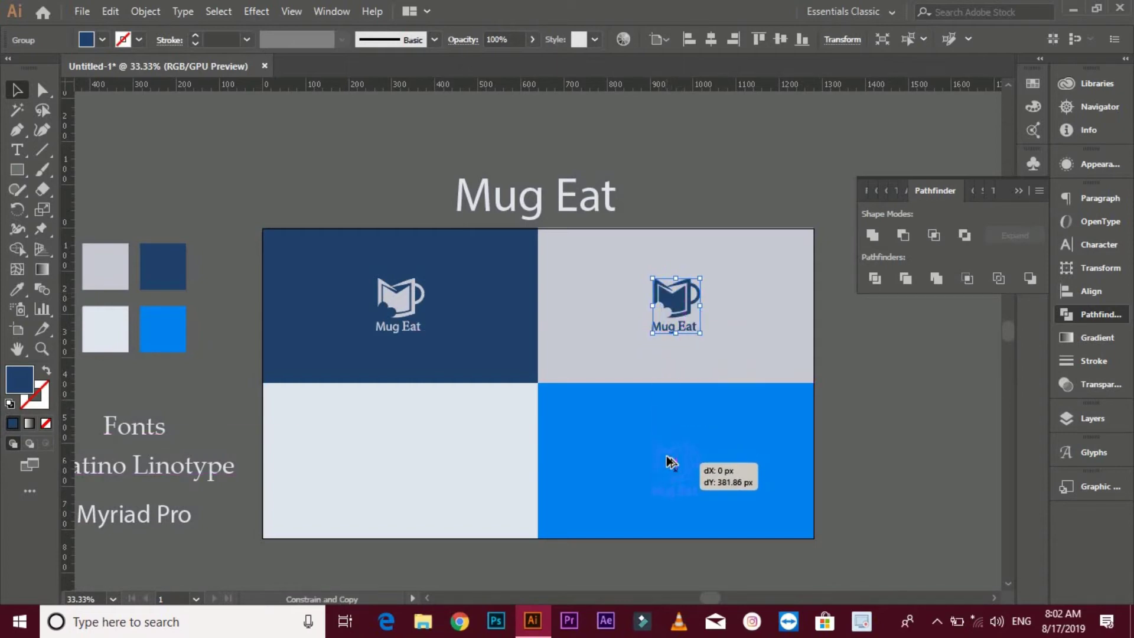
key(i)
click(383, 429)
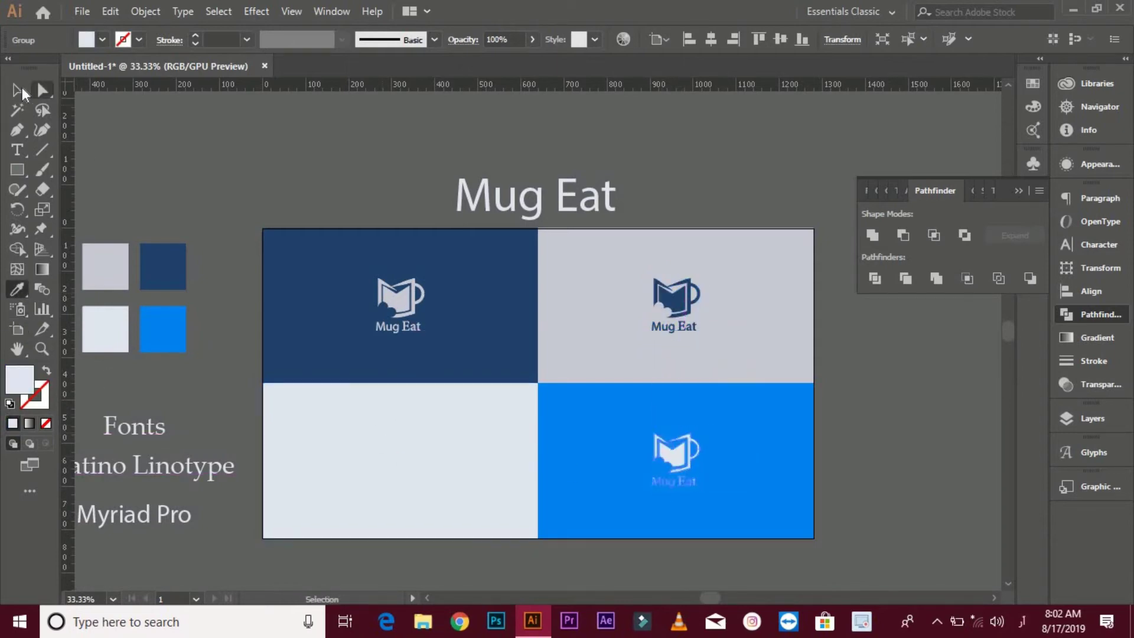
Duplicate the pale logo onto the pale rectangle and recolour the copy with the bright blue swatch
key(v)
drag(650, 455, 401, 453)
key(i)
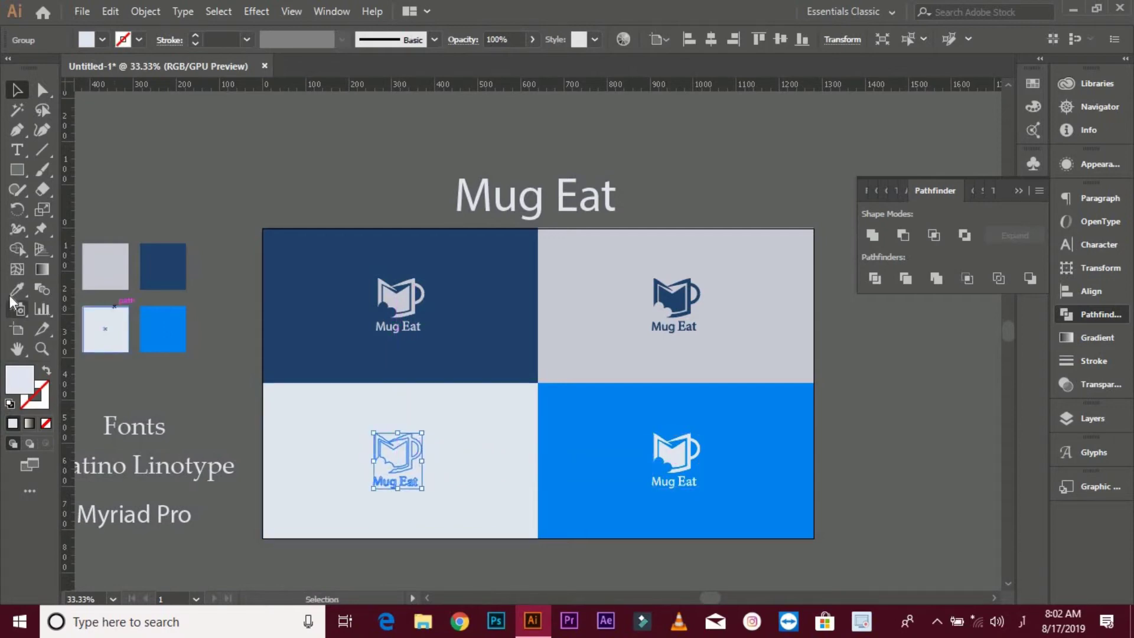
click(163, 329)
Centre the bright blue logo horizontally on the pale rectangle and deselect everything
key(v)
click(396, 434)
shift+click(430, 430)
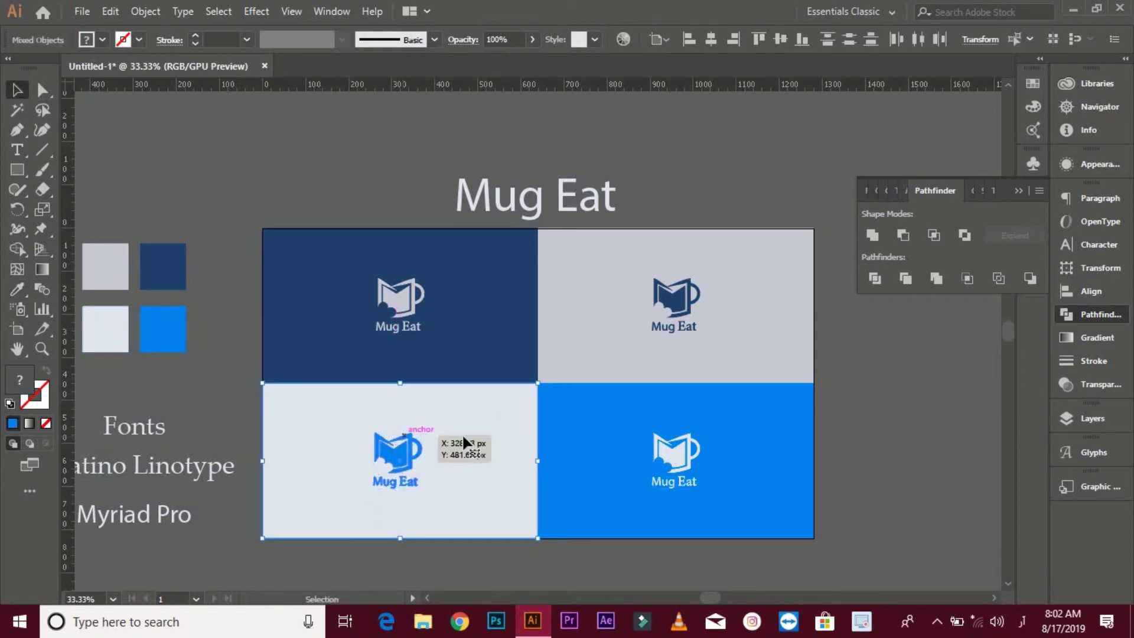
click(711, 39)
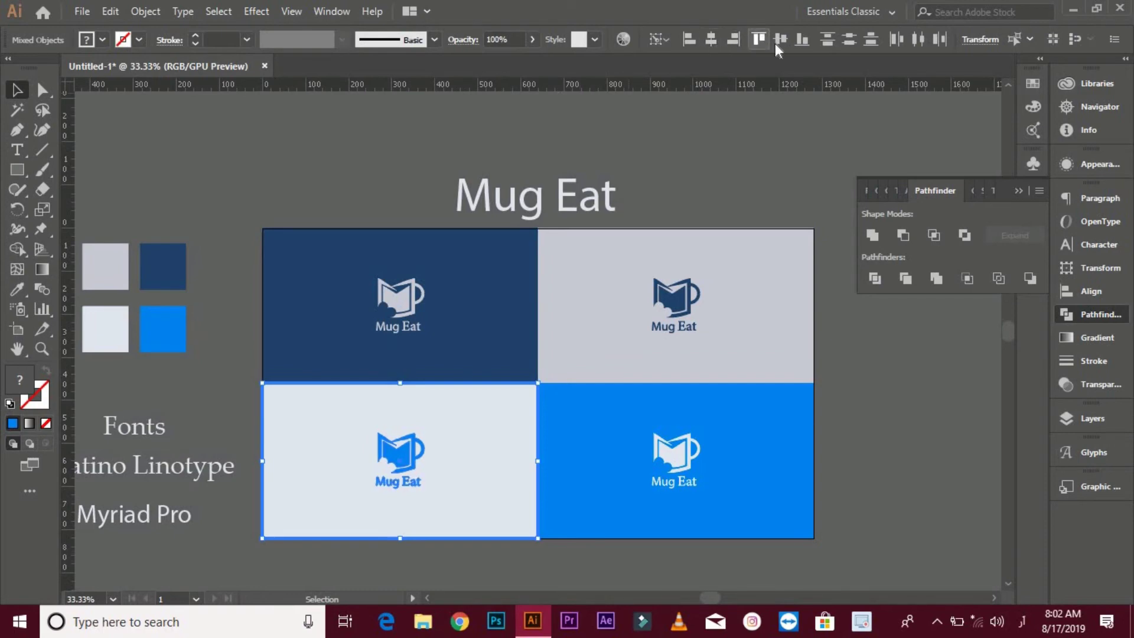
click(686, 115)
Examine the four logo colour variations on the coloured rectangles
scroll(653, 508, down, 2)
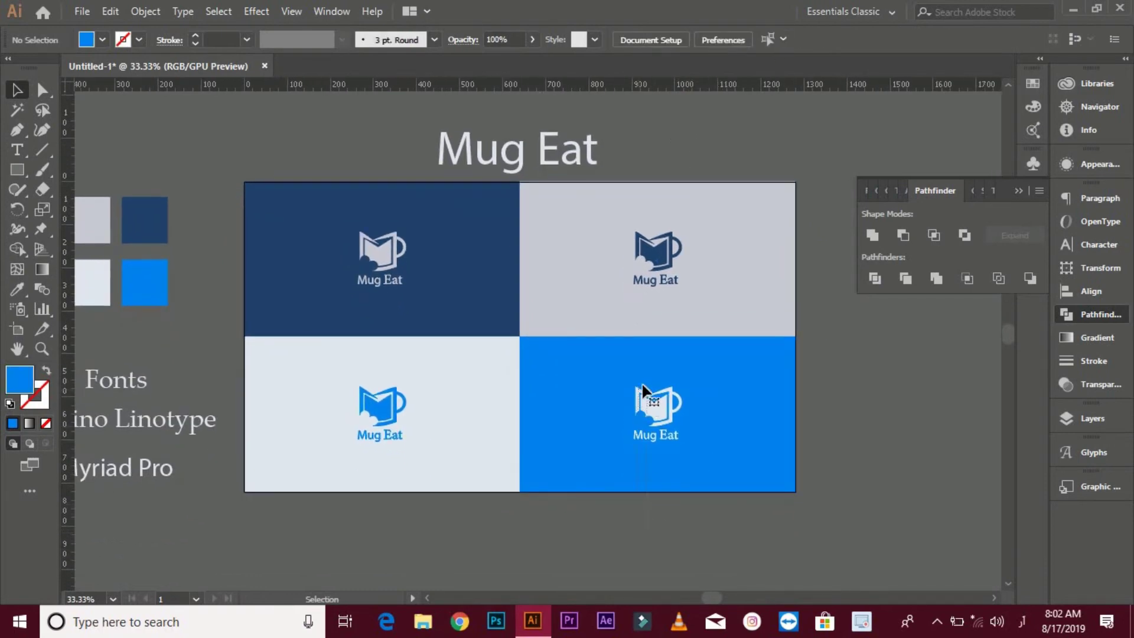
drag(643, 385, 644, 382)
drag(808, 208, 629, 271)
click(332, 170)
drag(431, 270, 432, 271)
click(746, 139)
scroll(746, 139, down, 1)
drag(746, 139, 688, 149)
scroll(658, 187, up, 1)
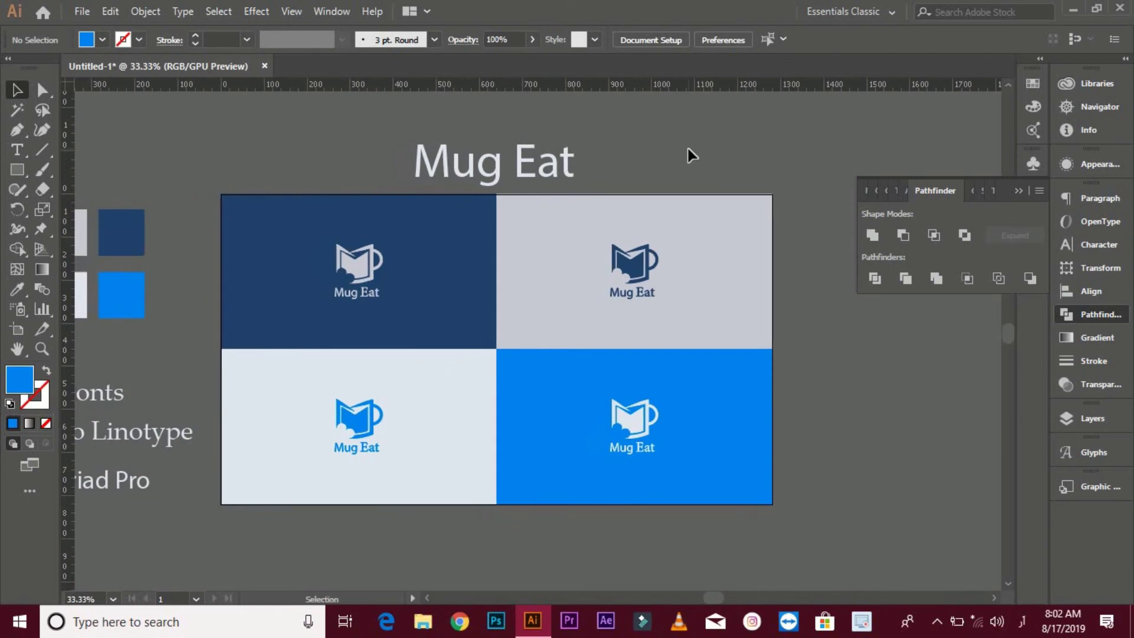